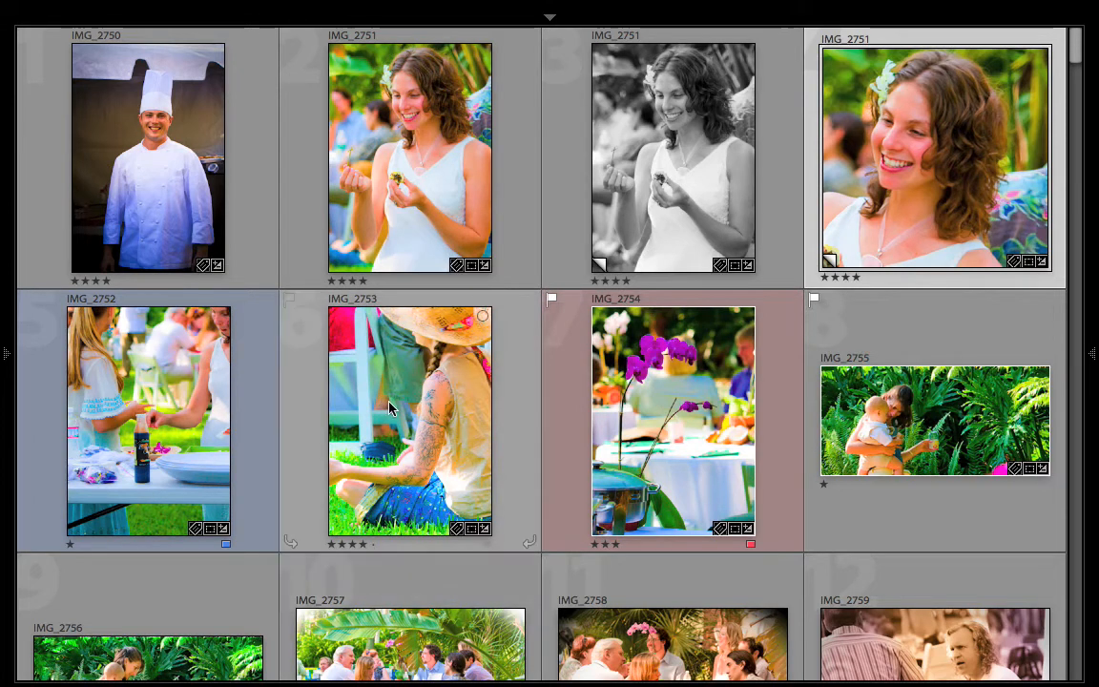
# Group photos IMG_2753 and IMG_2754 into a stack with IMG_2753 on top
pyautogui.scroll(-3, 389, 408)
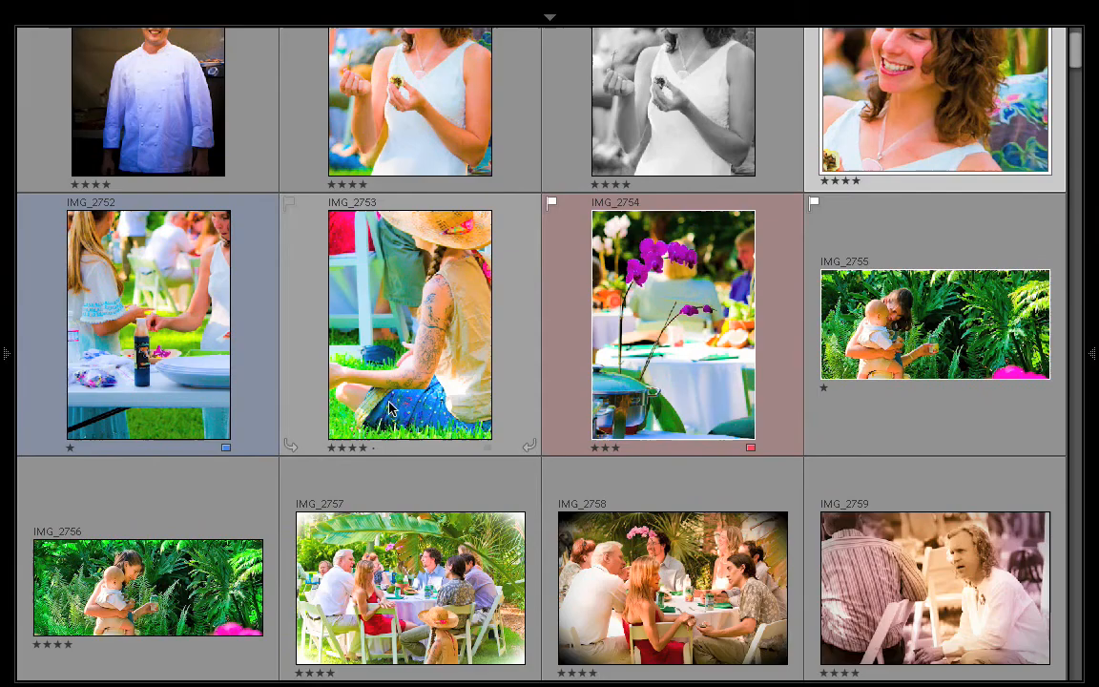
pyautogui.scroll(2, 389, 408)
pyautogui.scroll(-2, 390, 408)
pyautogui.scroll(2, 389, 409)
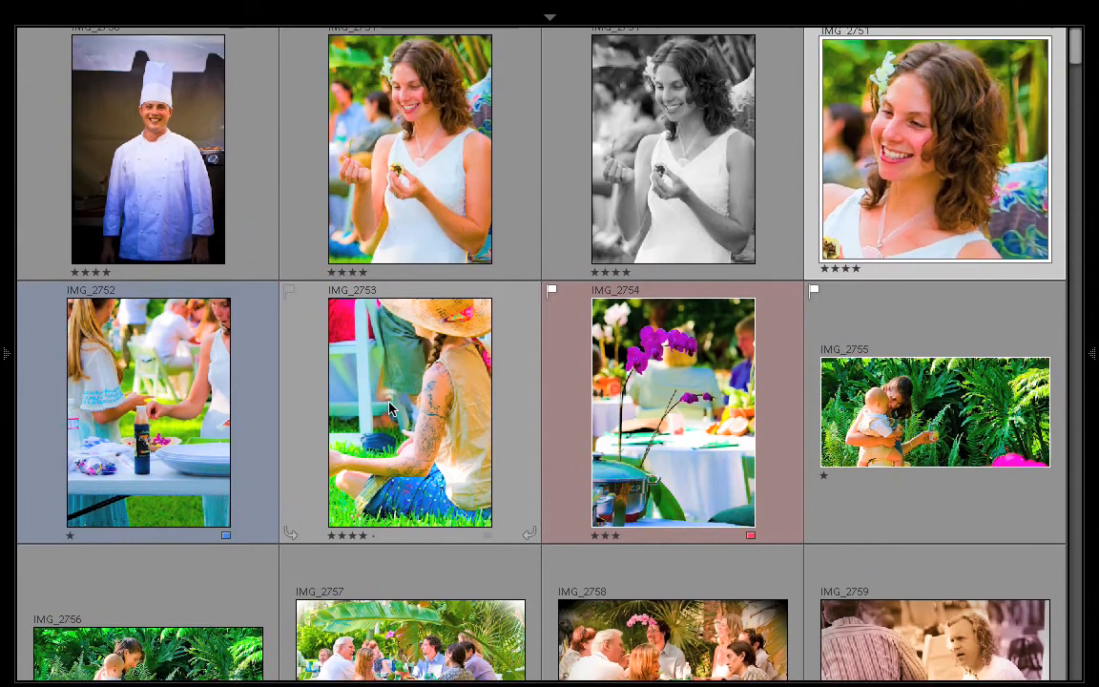
pyautogui.click(389, 408)
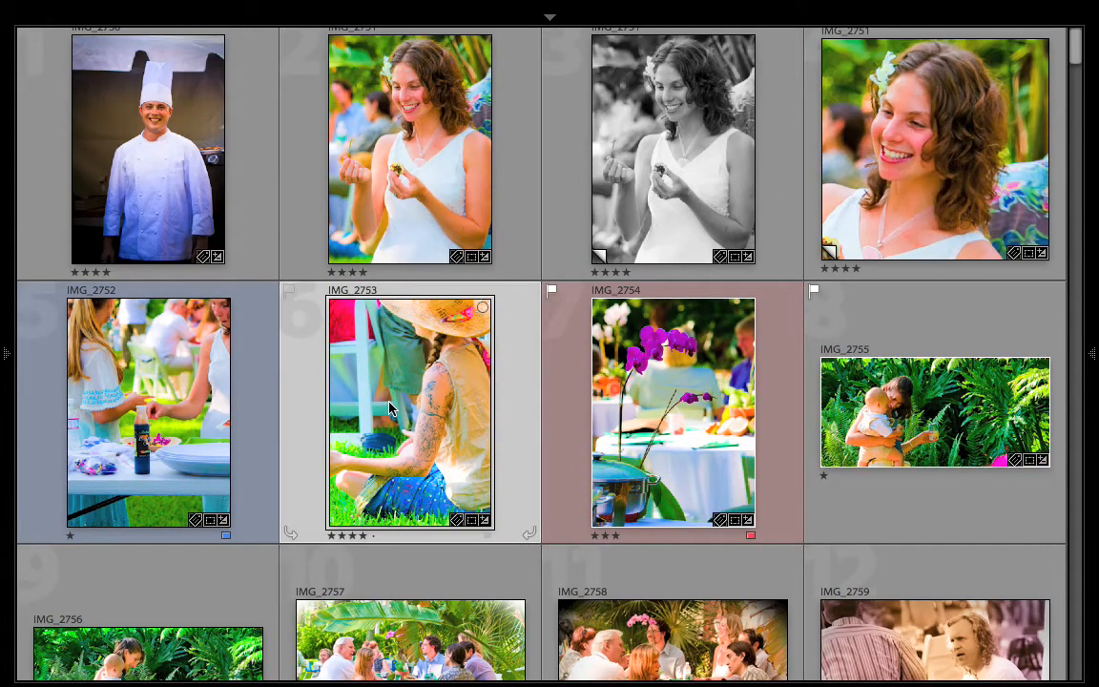
pyautogui.keyDown('ctrl'); pyautogui.click(637, 402); pyautogui.keyUp('ctrl')
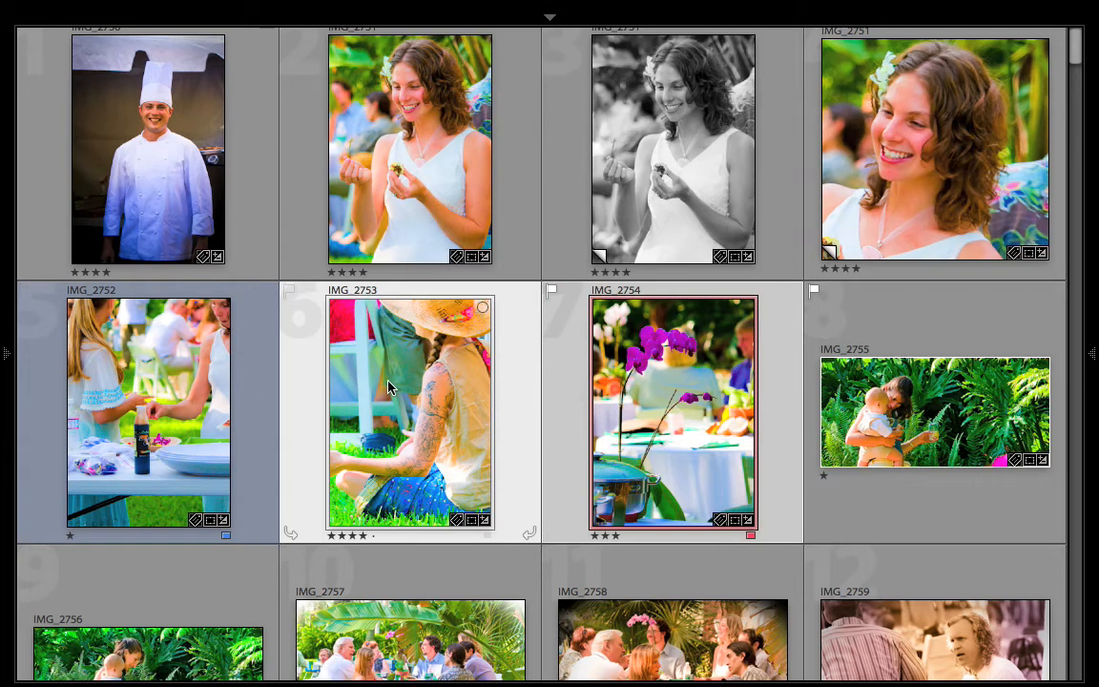
pyautogui.moveTo(388, 386)
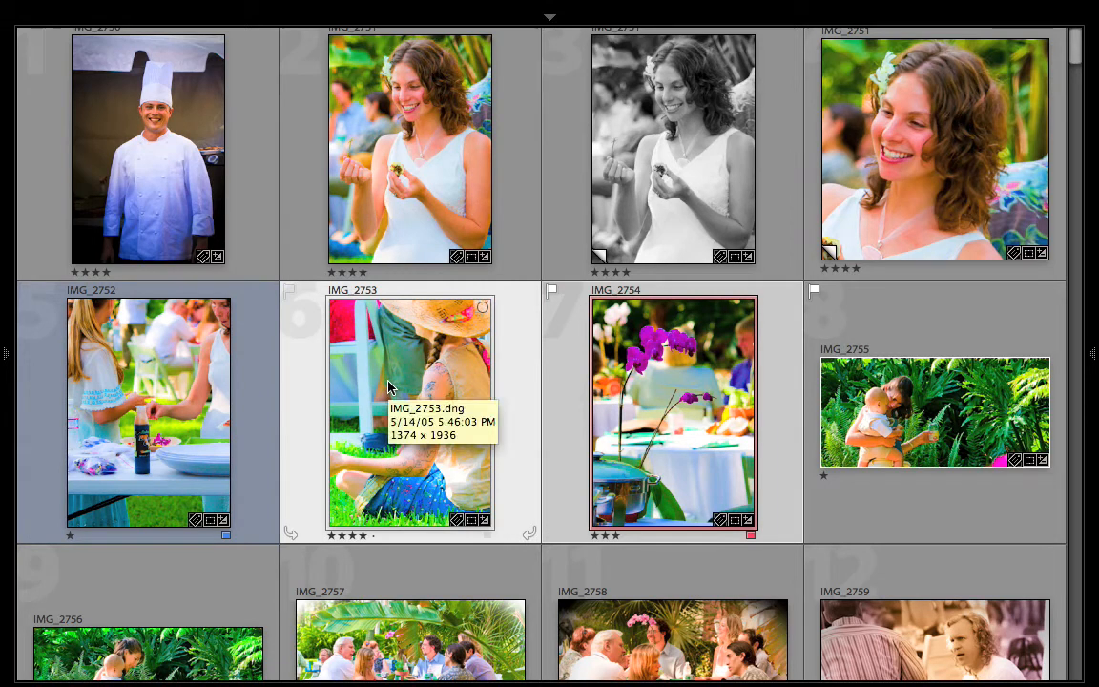
pyautogui.rightClick(388, 386)
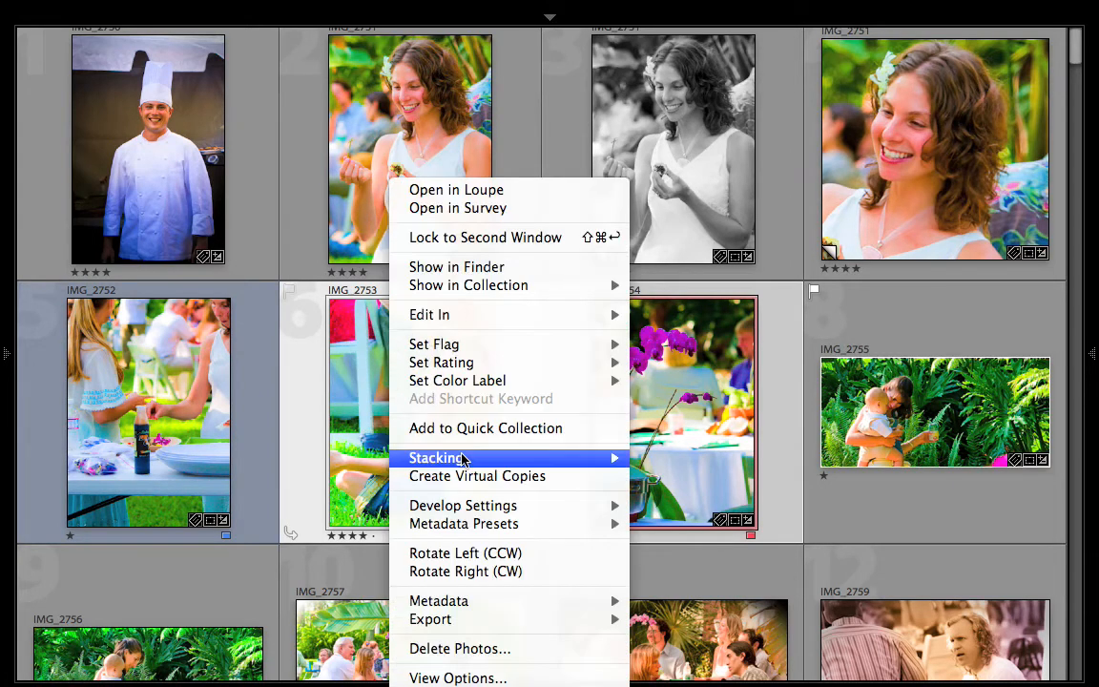
pyautogui.moveTo(462, 460)
pyautogui.click(693, 453)
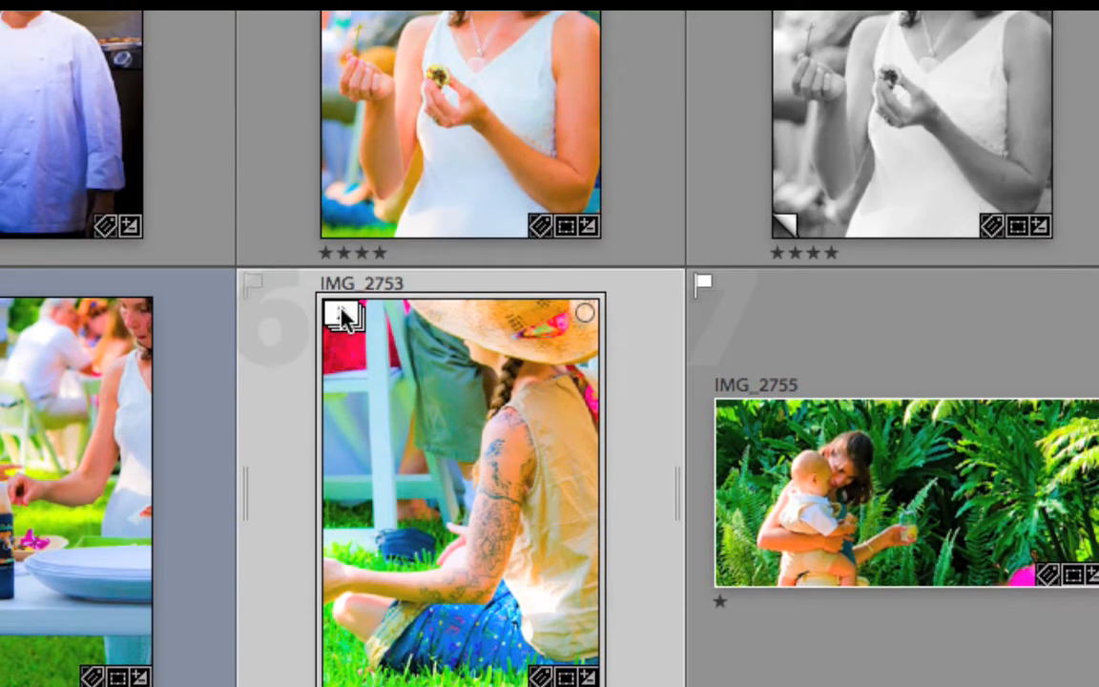
# Expand the stack and make IMG_2754 its top photo
pyautogui.click(345, 314)
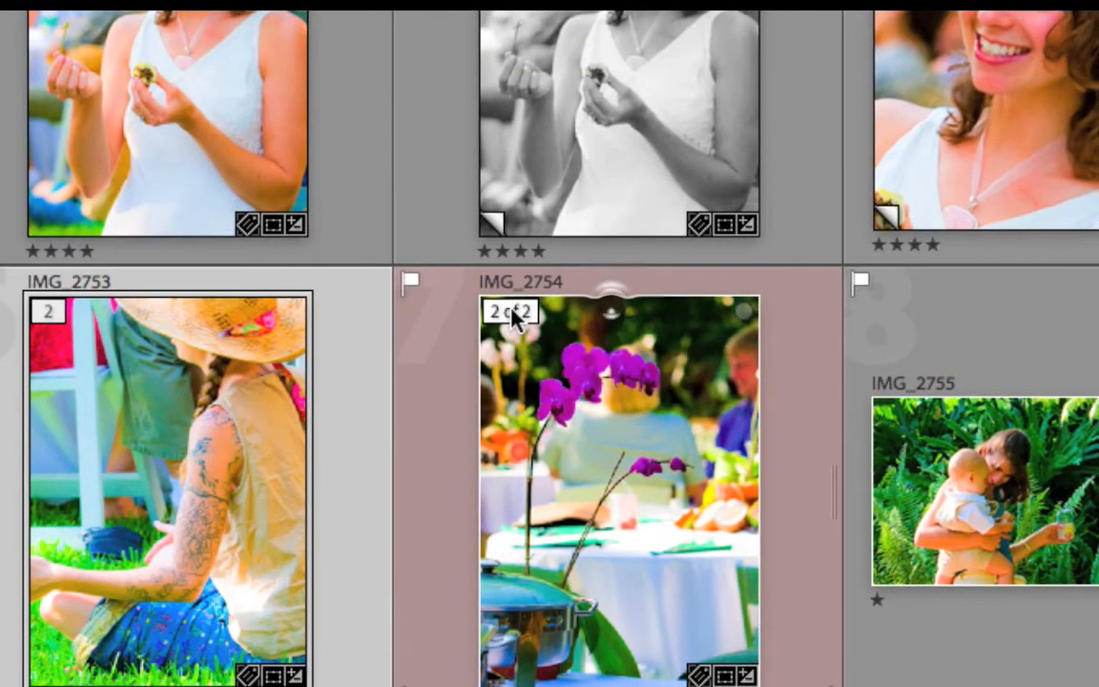
pyautogui.click(511, 309)
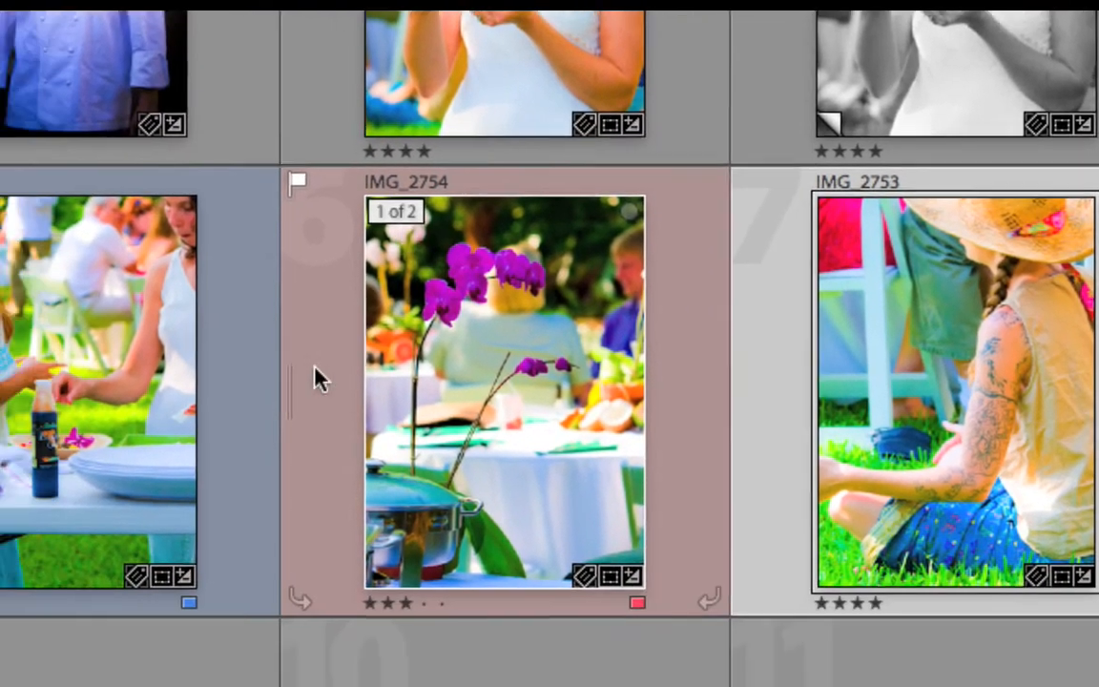
pyautogui.click(293, 398)
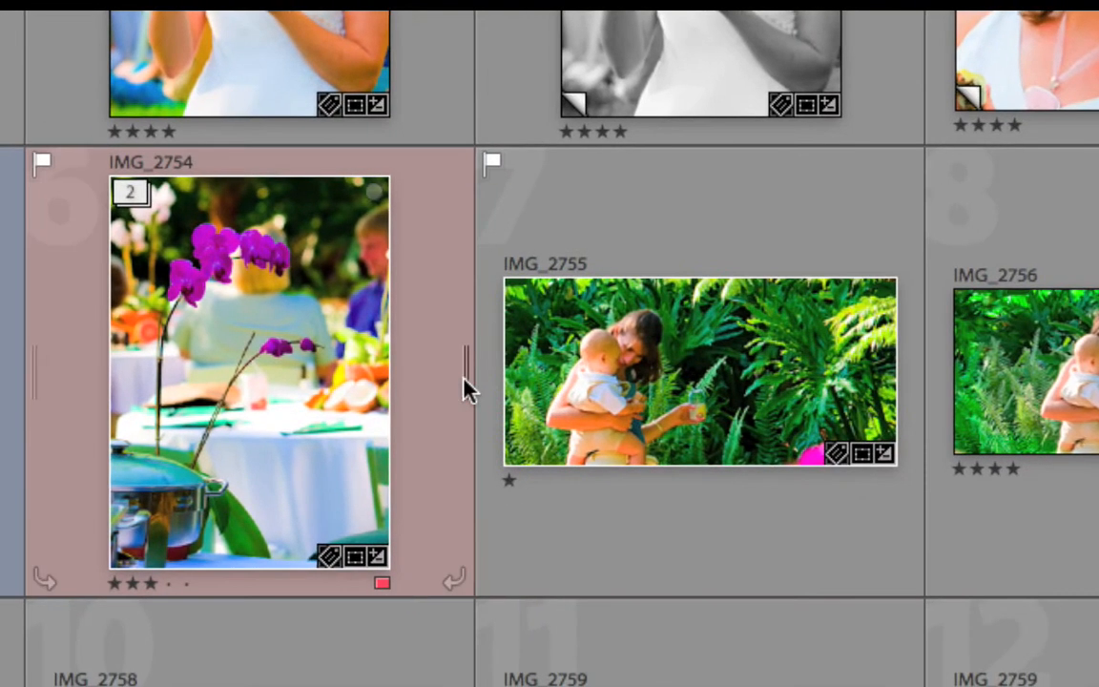
# Expand and collapse the stack from its frame, and unstack IMG_2753 and IMG_2754
pyautogui.click(465, 381)
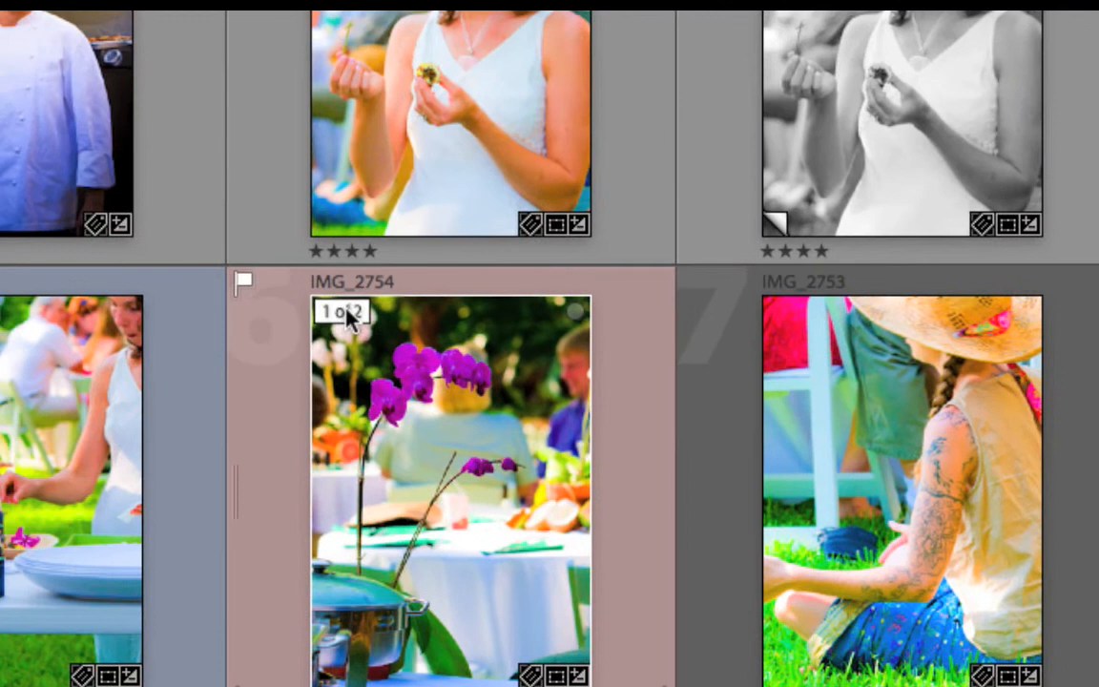
pyautogui.click(327, 309)
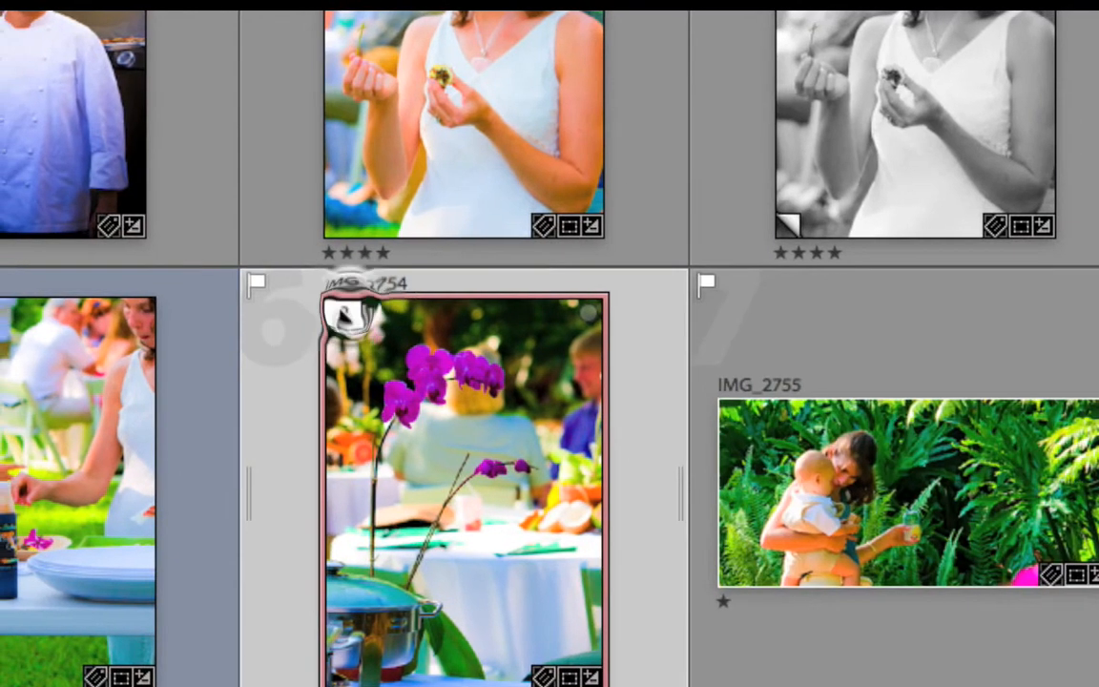
pyautogui.click(328, 313)
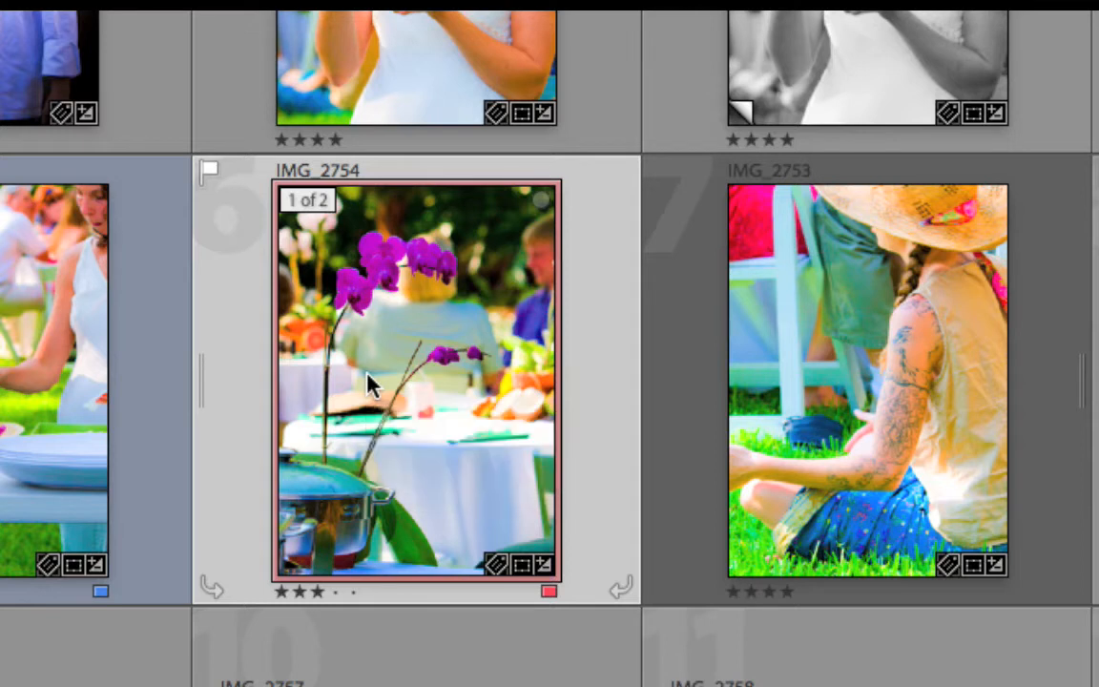
pyautogui.hotkey('shift', ']')
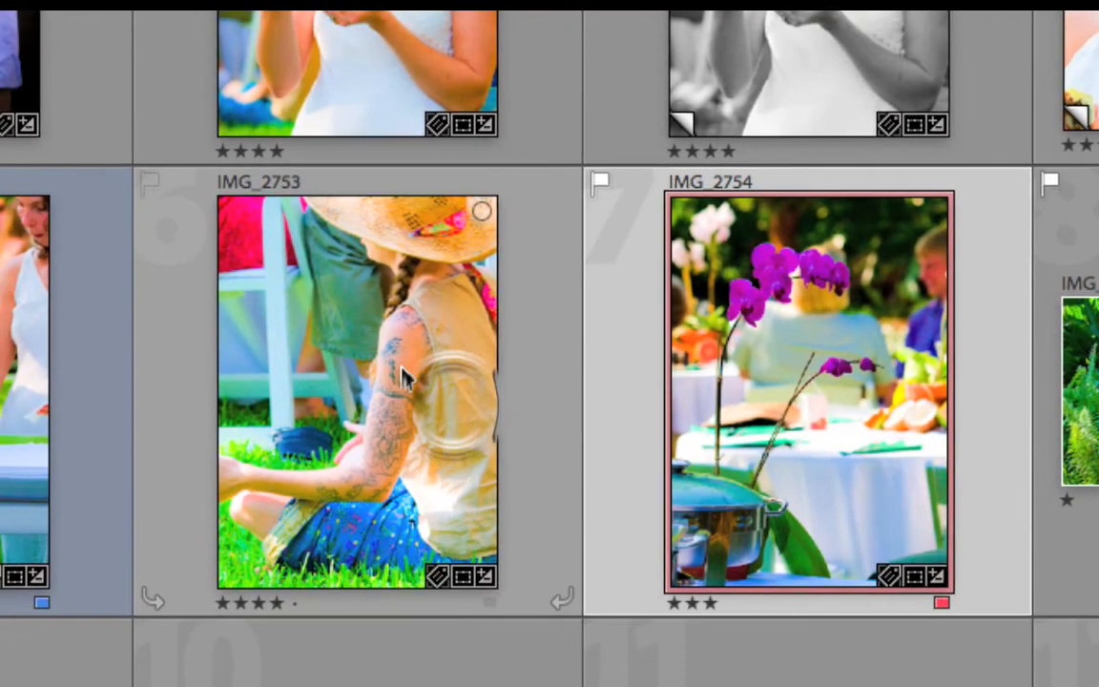
# Stack IMG_2753 and IMG_2754 with IMG_2754 on top, and unstack them again
pyautogui.click(378, 383)
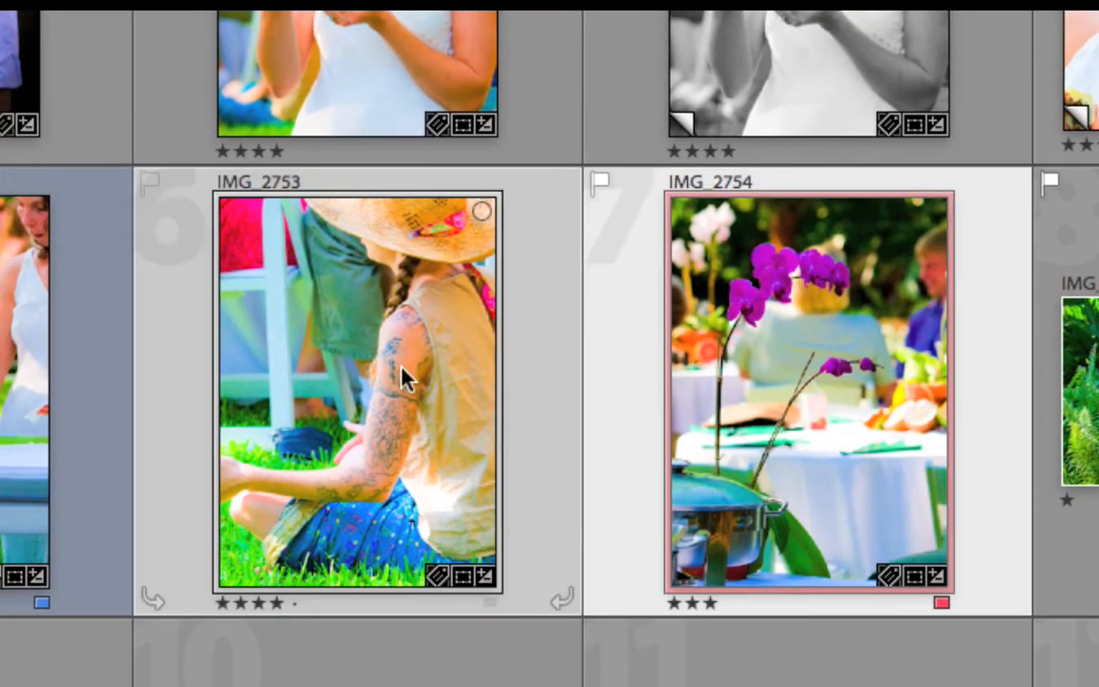
pyautogui.moveTo(401, 378)
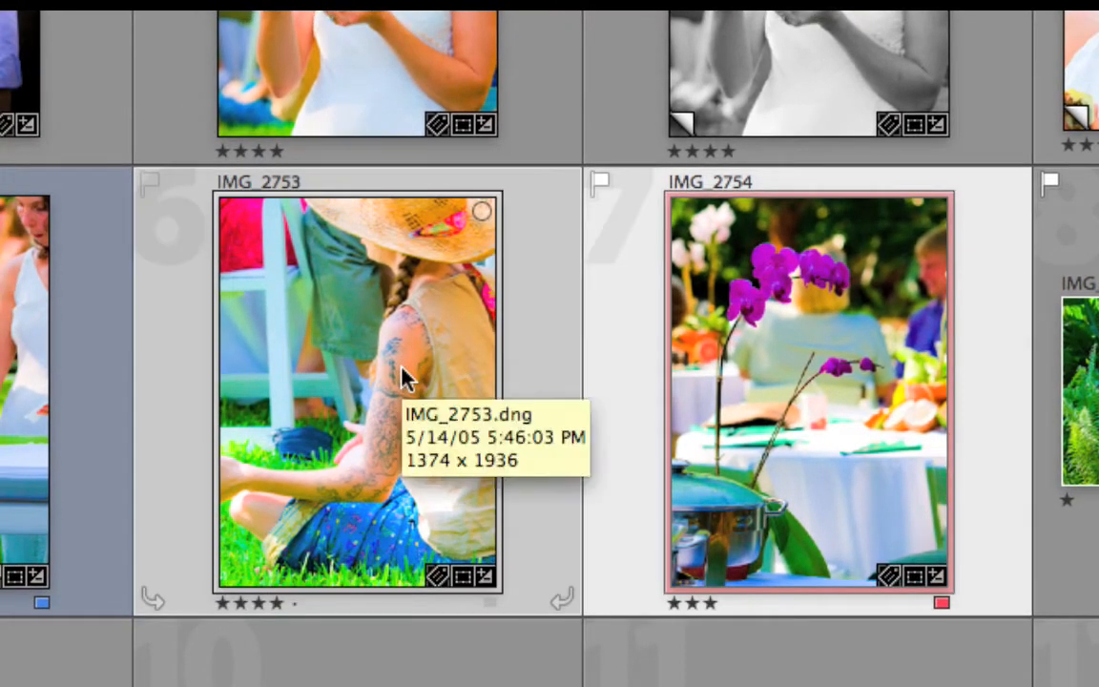
pyautogui.hotkey('ctrl', 'g')
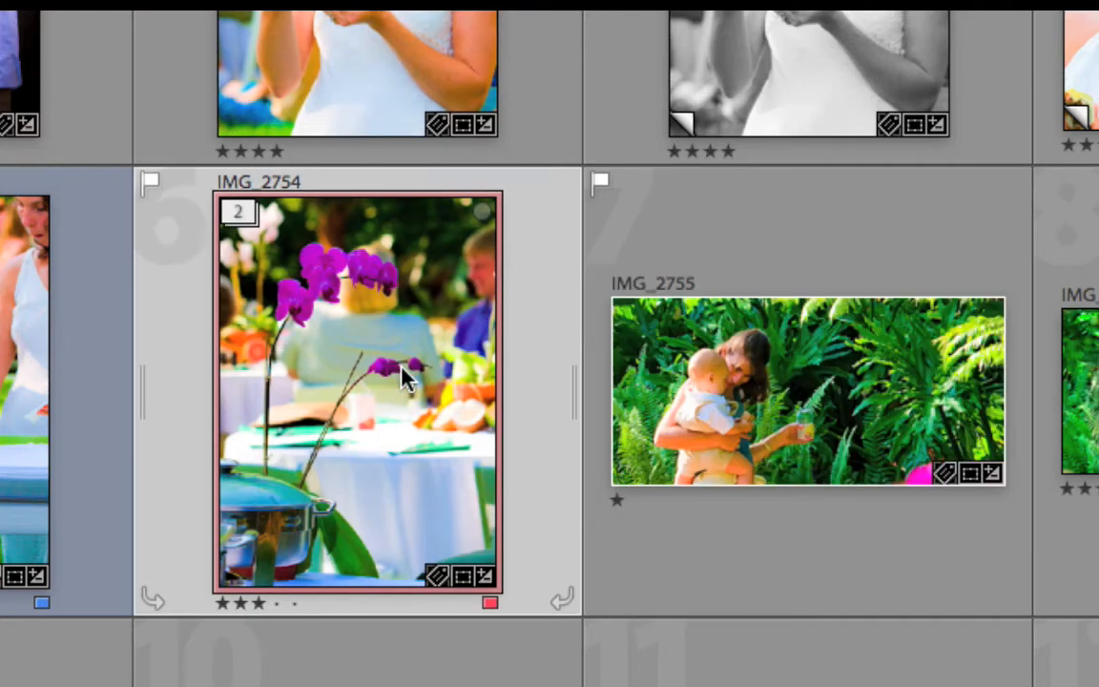
pyautogui.hotkey('ctrl', 'shift', 'g')
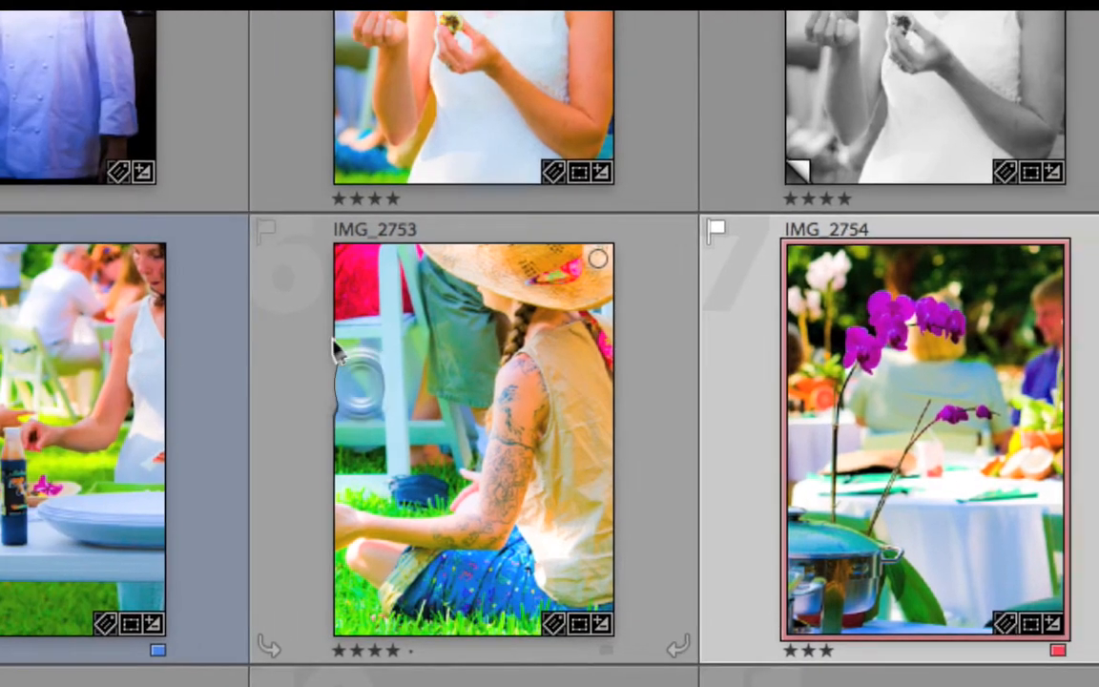
# Stack the same two photos with IMG_2753 as the top photo, and ungroup the stack again
pyautogui.click(277, 304)
pyautogui.keyDown('ctrl'); pyautogui.click(778, 446); pyautogui.keyUp('ctrl')
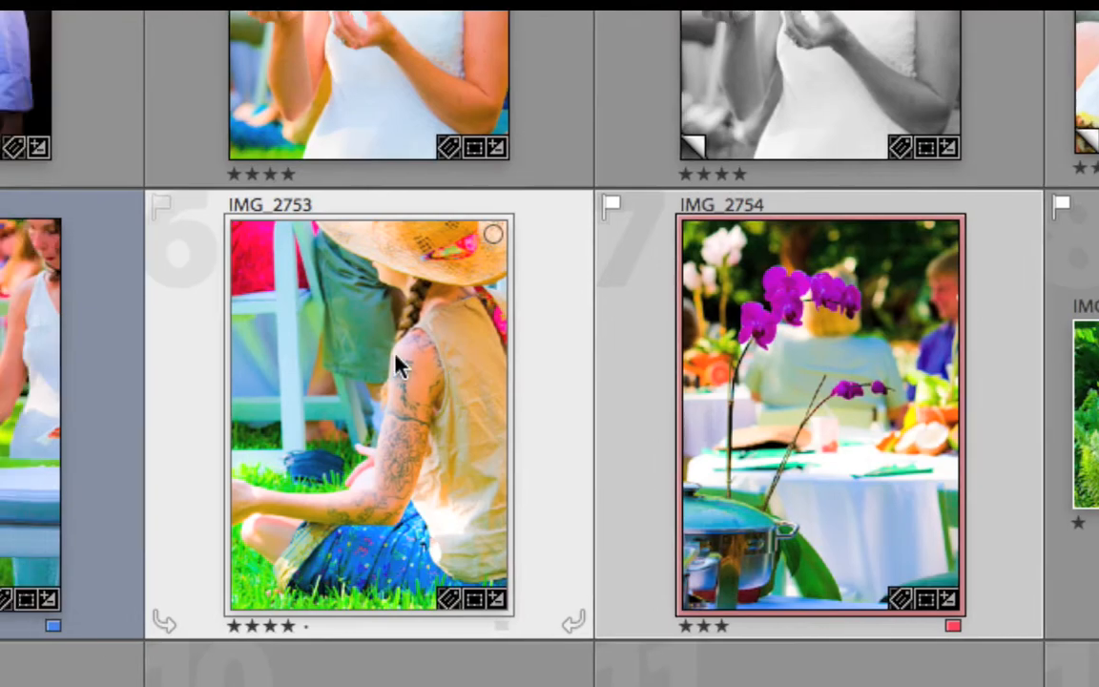
pyautogui.hotkey('ctrl', 'g')
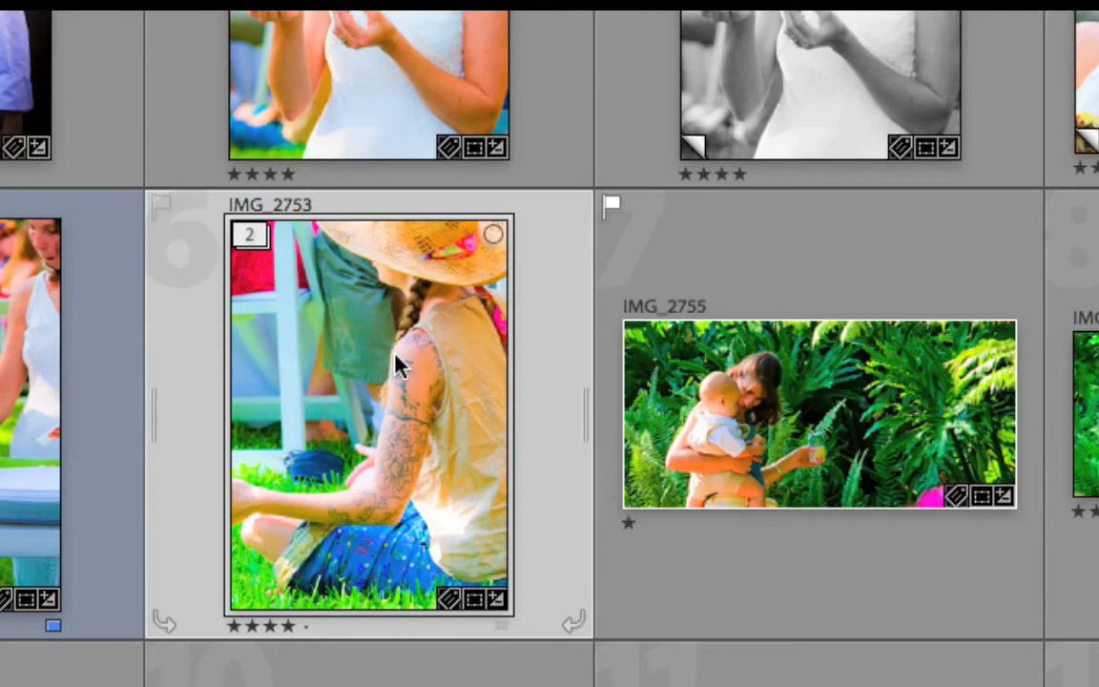
pyautogui.hotkey('ctrl', 'shift', 'g')
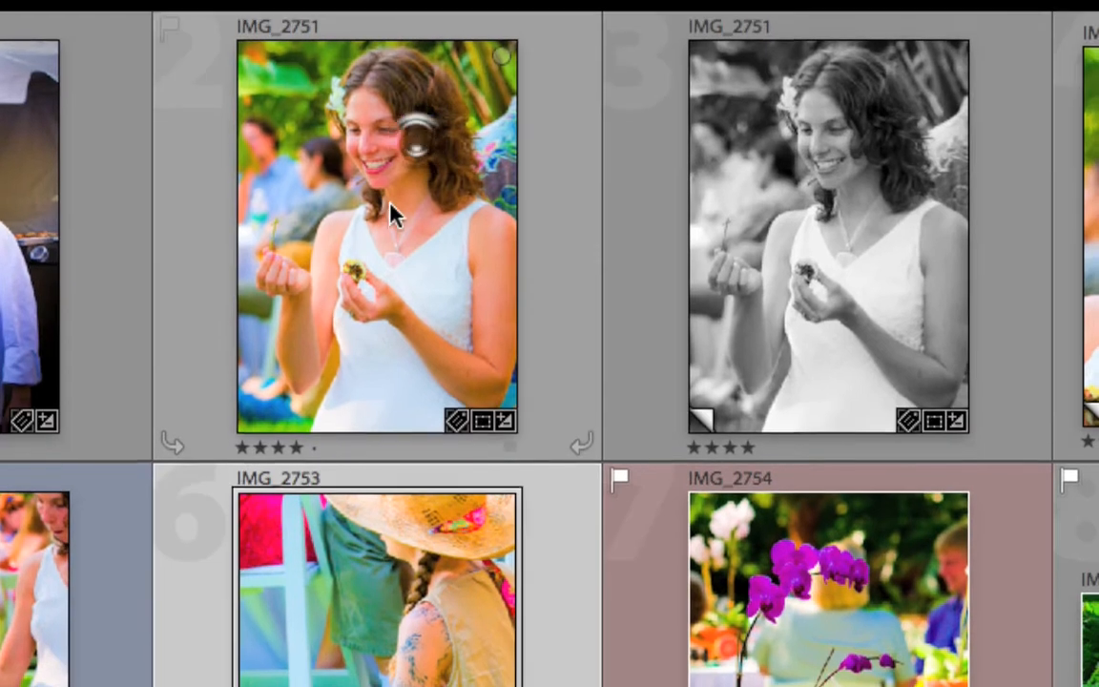
# Create a virtual copy of photo IMG_2753
pyautogui.click(391, 210)
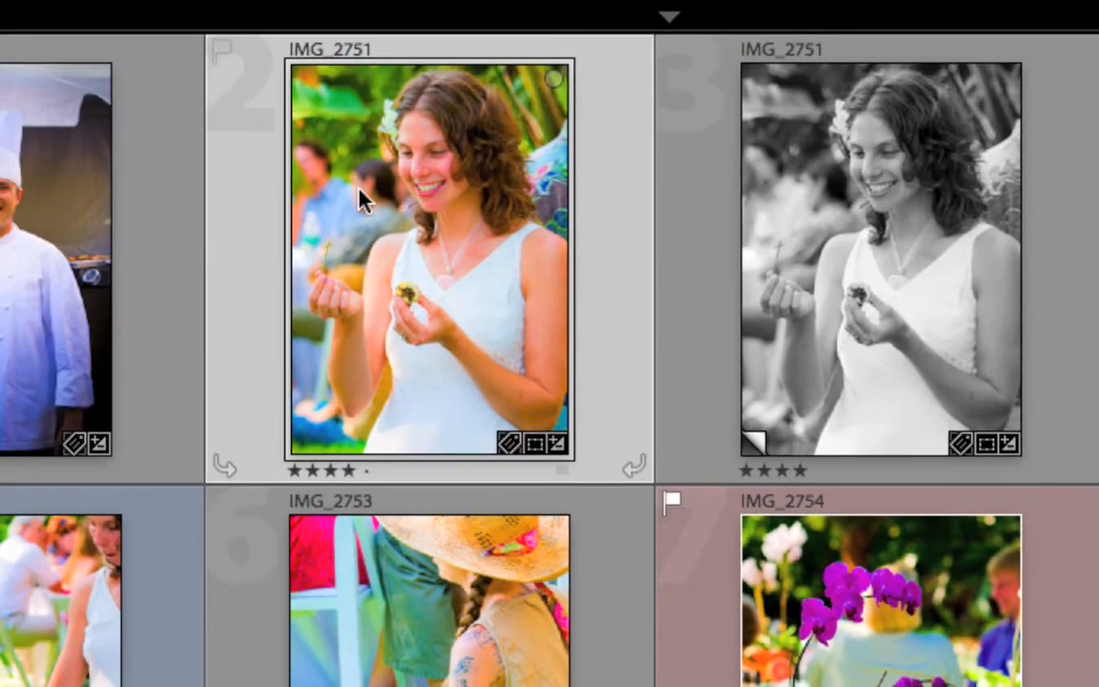
pyautogui.scroll(-3, 361, 201)
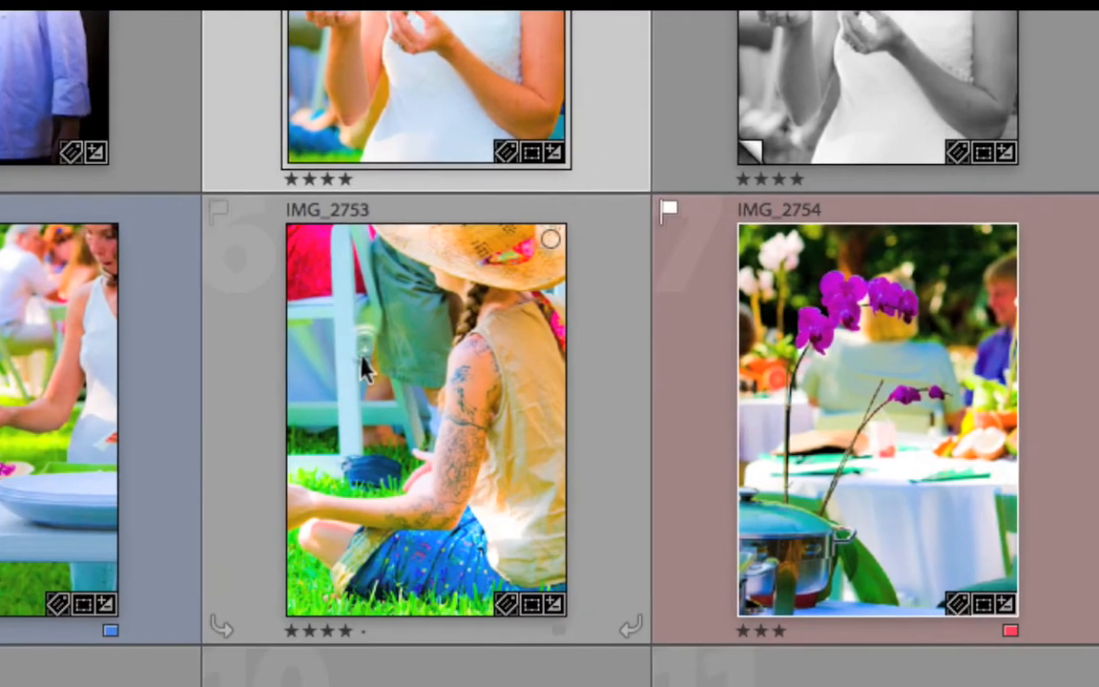
pyautogui.click(361, 364)
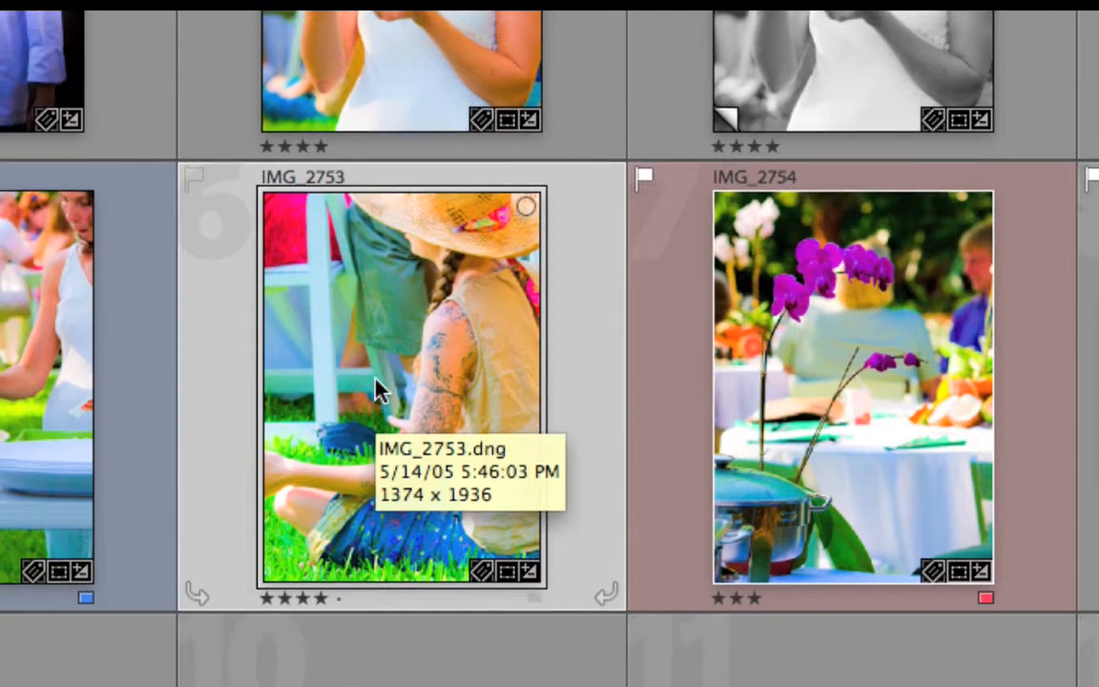
pyautogui.rightClick(376, 380)
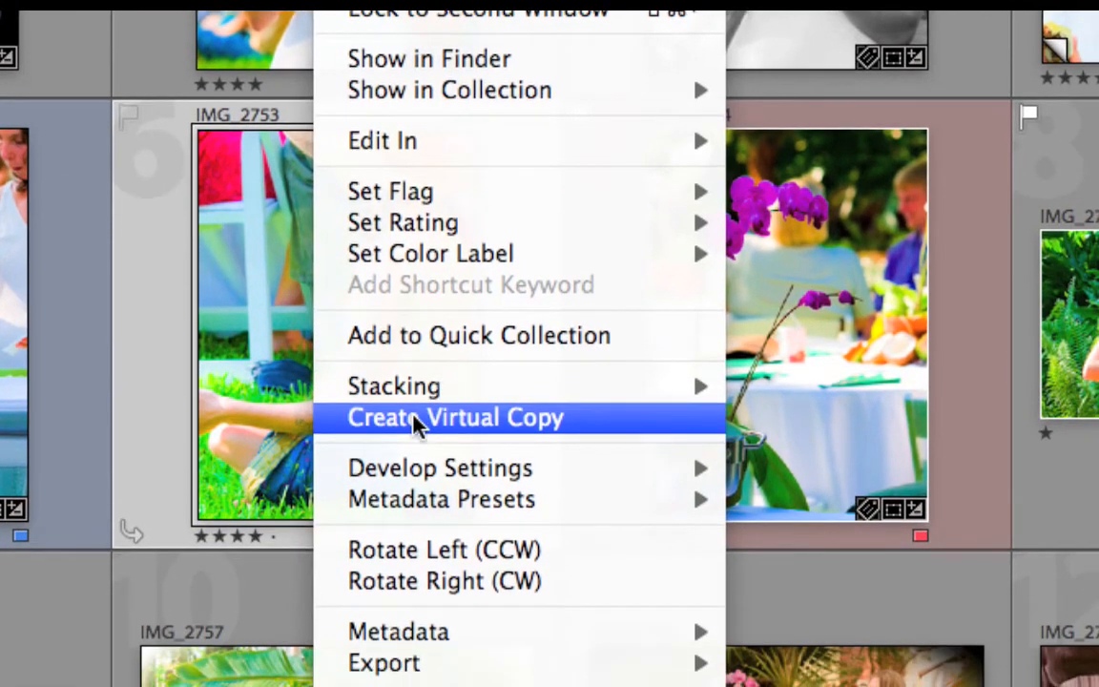
pyautogui.click(414, 421)
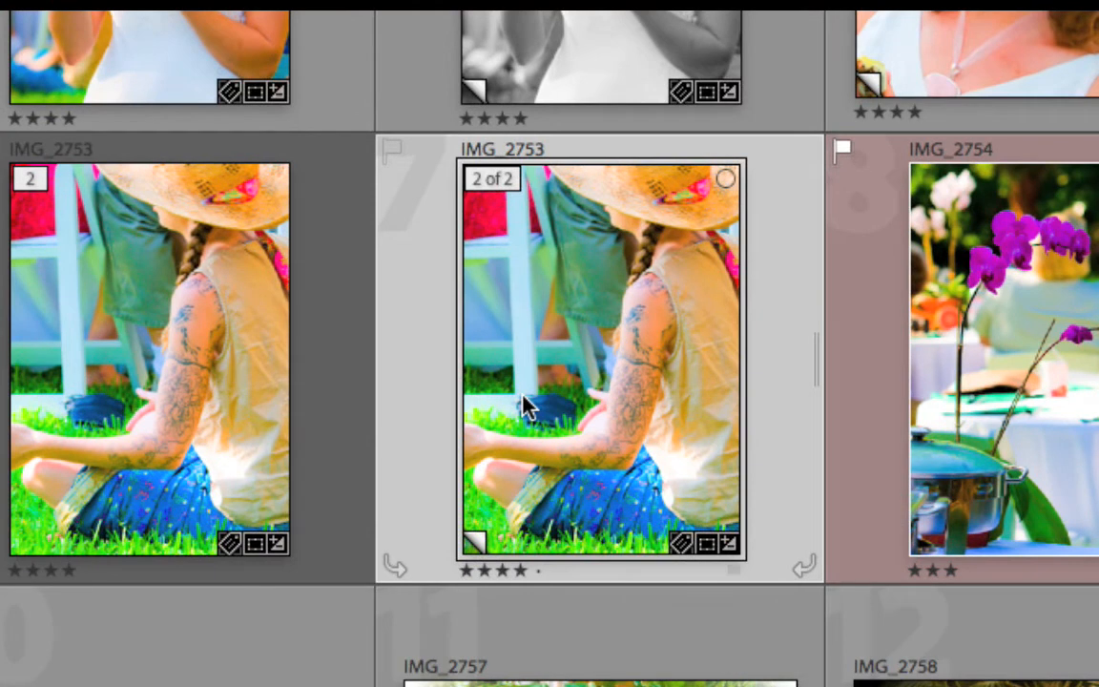
# Create another virtual copy of IMG_2753 from its first virtual copy
pyautogui.moveTo(527, 407)
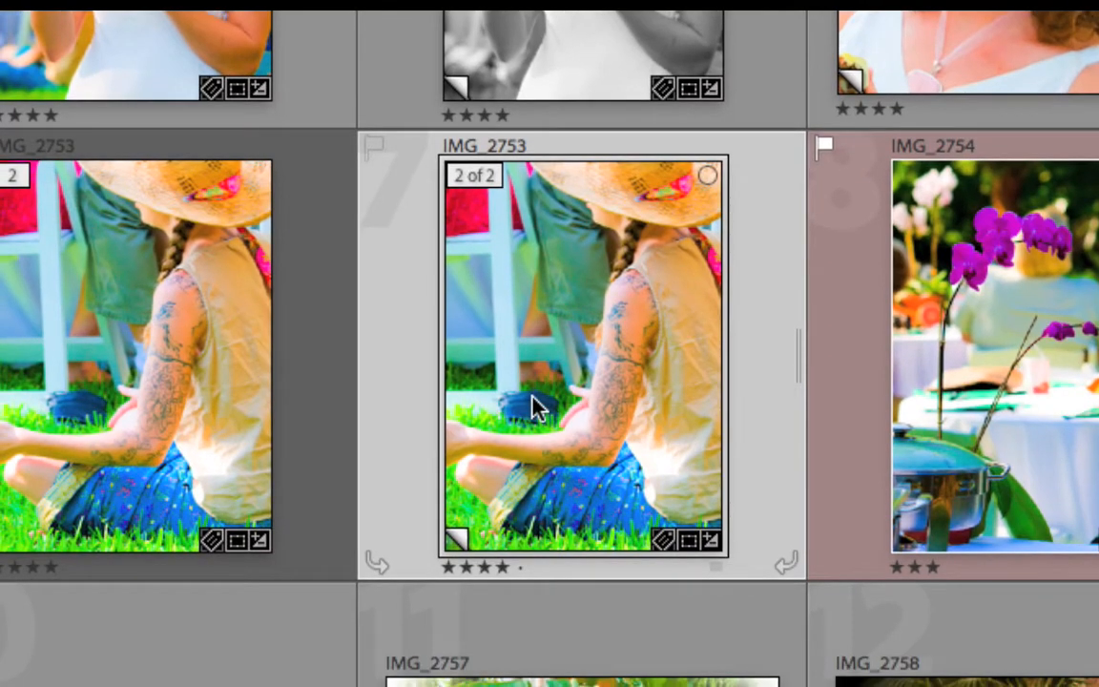
pyautogui.moveTo(535, 406)
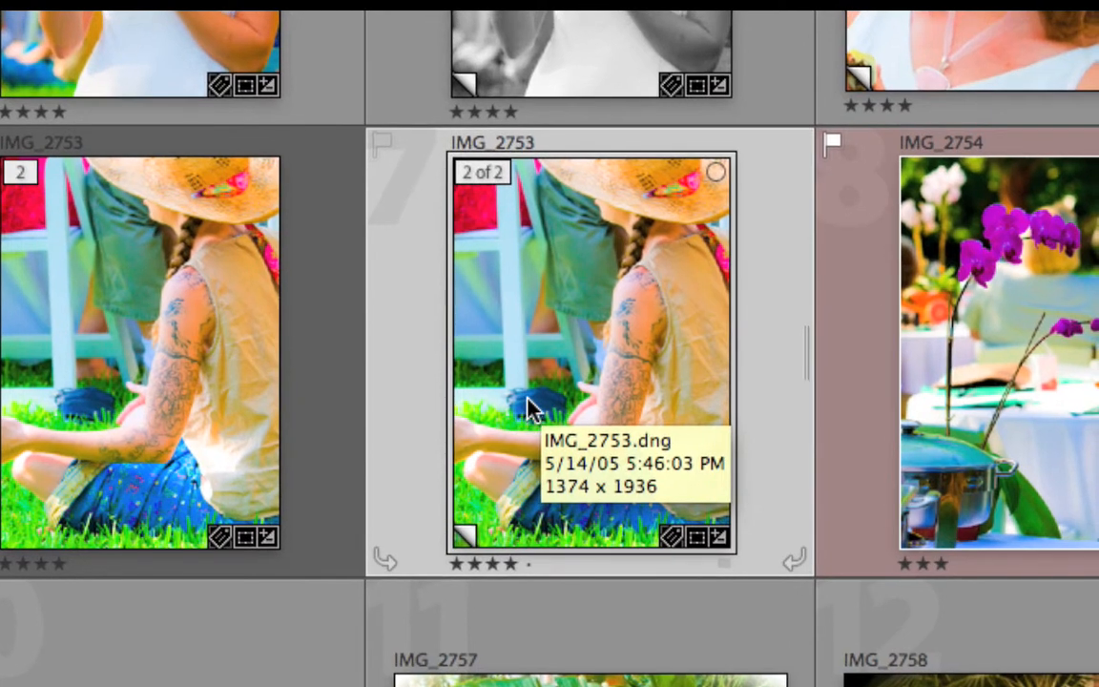
pyautogui.rightClick(530, 408)
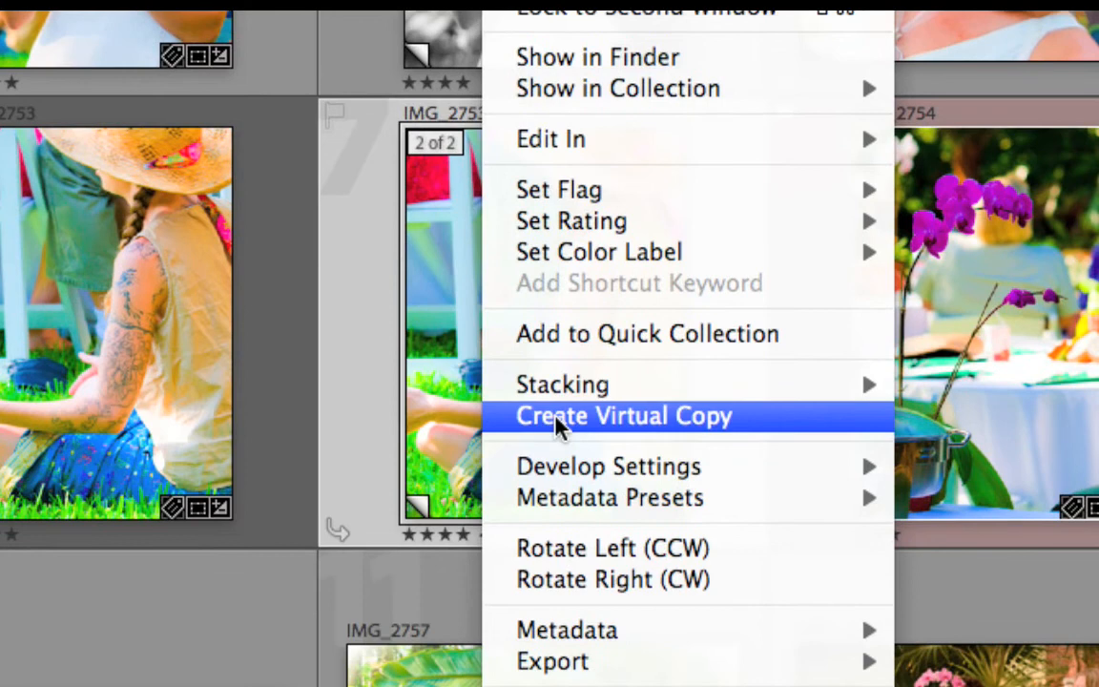
pyautogui.click(557, 419)
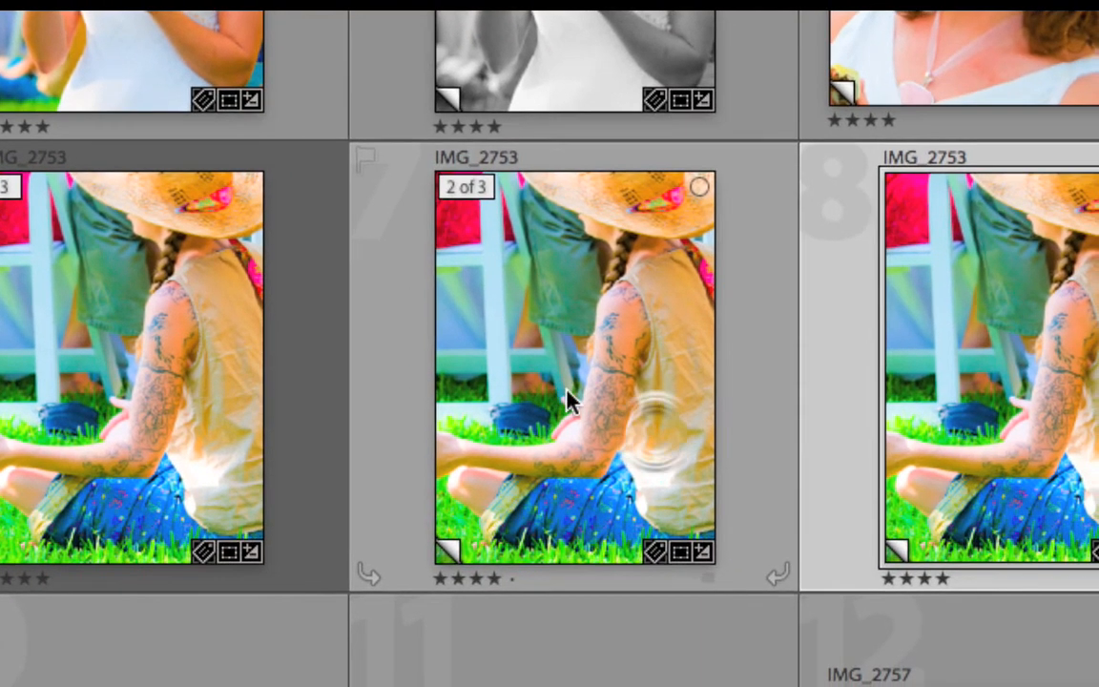
# Convert the first virtual copy of IMG_2753, second in the stack, to grayscale
pyautogui.click(570, 401)
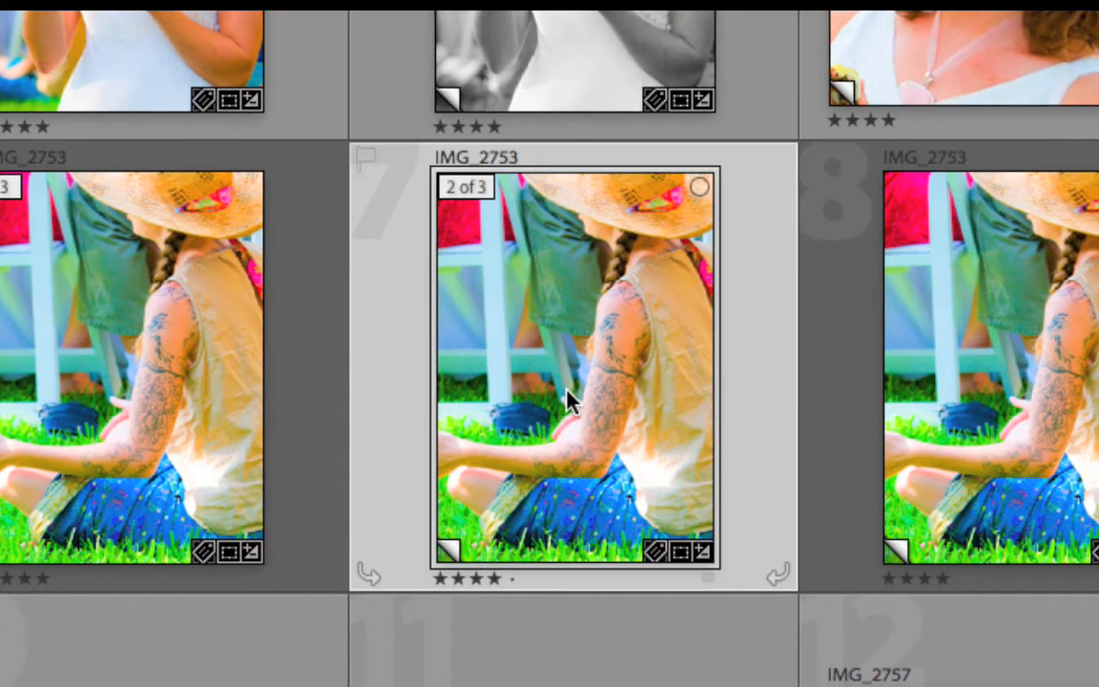
pyautogui.press('v')
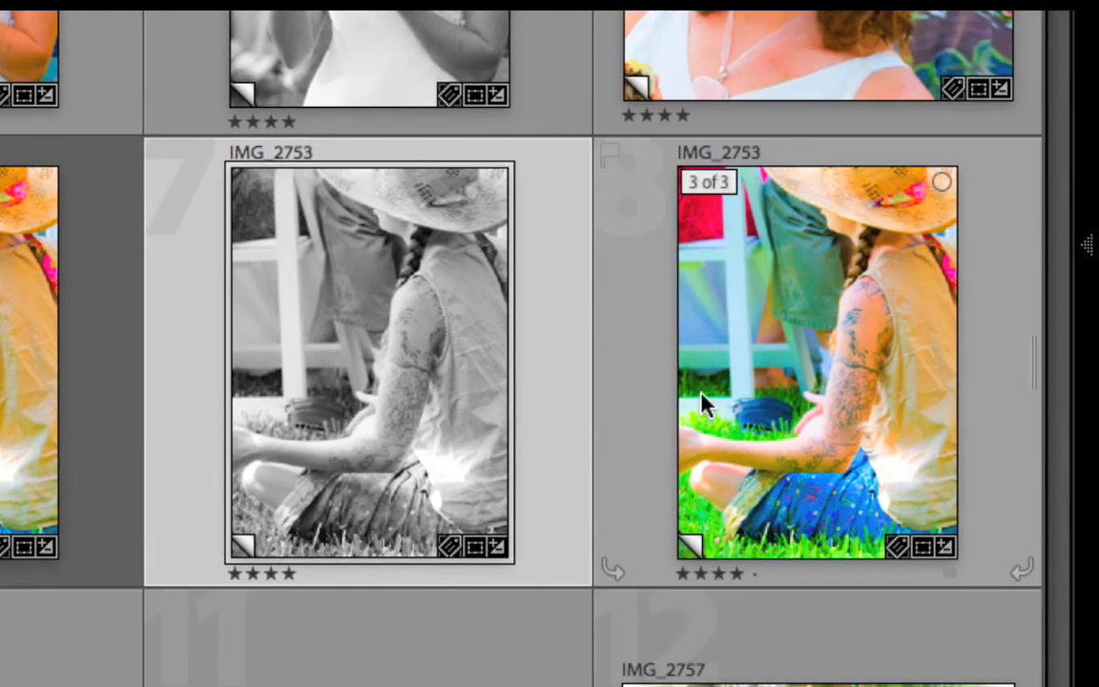
# Crop the second virtual copy of IMG_2753, third in the stack, tightly around the woman's hat and shoulders
pyautogui.click(842, 405)
pyautogui.press('r')
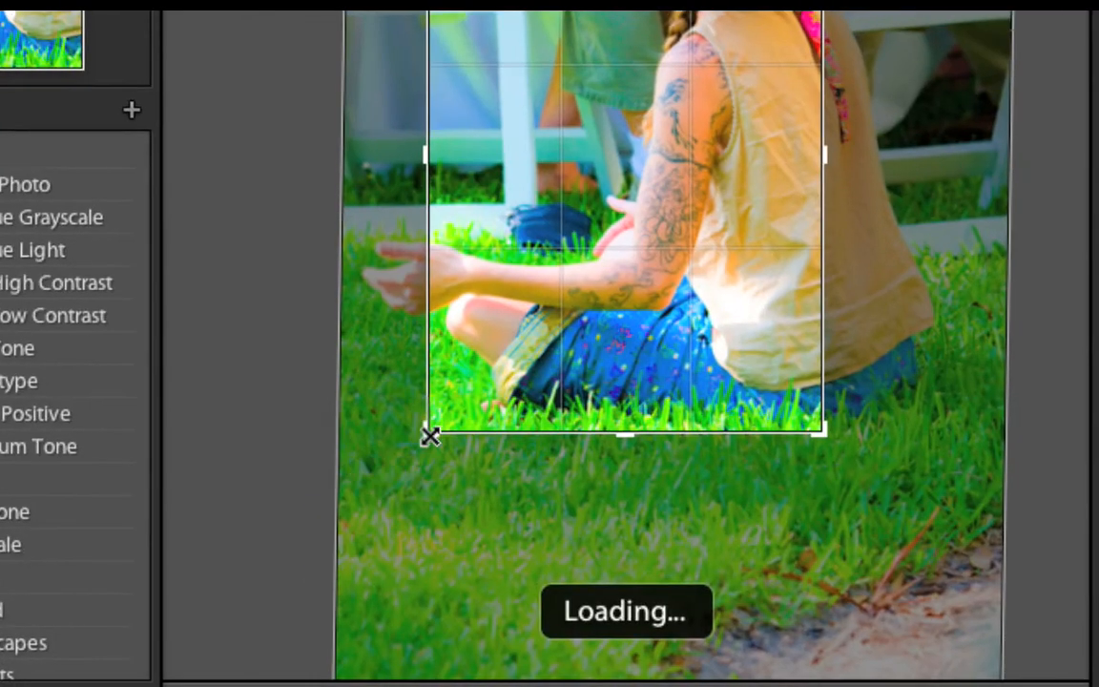
pyautogui.moveTo(430, 436); pyautogui.dragTo(478, 276)
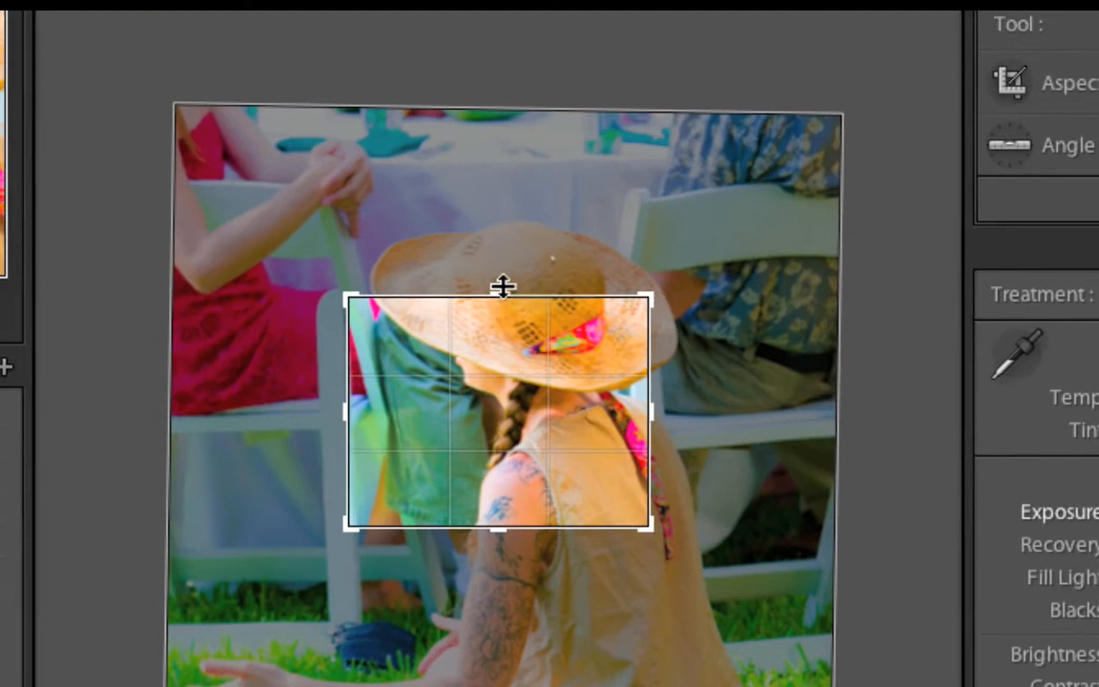
pyautogui.moveTo(499, 289)
pyautogui.mouseDown()
pyautogui.moveTo(505, 255)
pyautogui.moveTo(508, 269)
pyautogui.mouseUp()
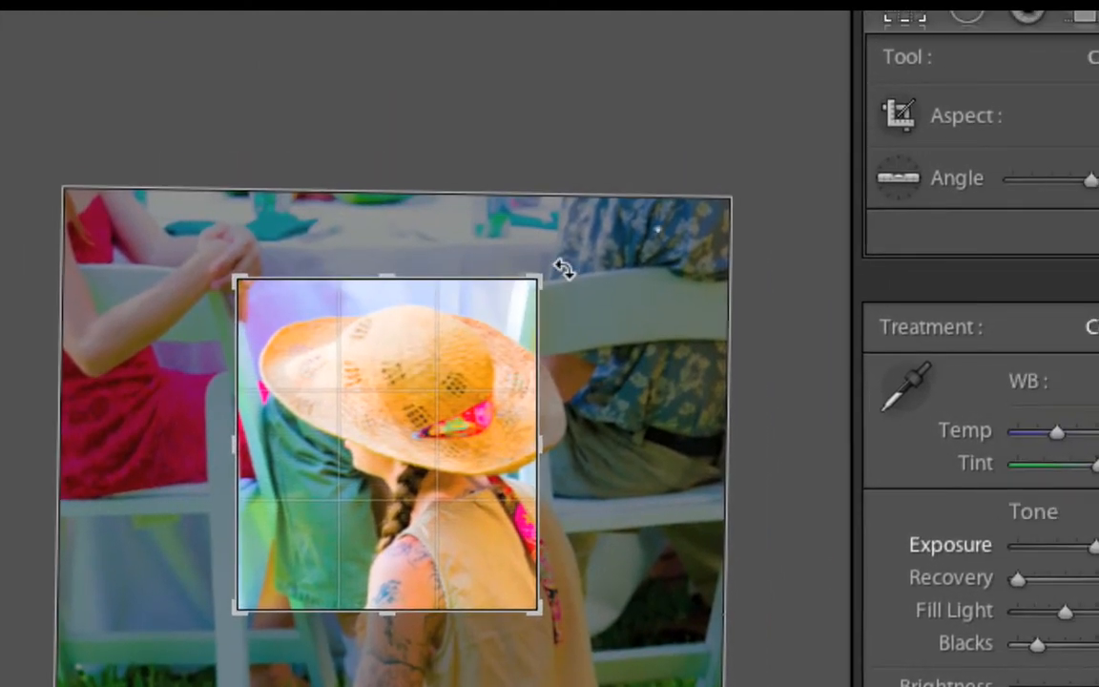
# Rotate the cropped photo clockwise, recentre the hat inside the frame, apply the crop and return to the grid
pyautogui.moveTo(666, 266); pyautogui.dragTo(717, 298)
pyautogui.moveTo(584, 281); pyautogui.dragTo(471, 357)
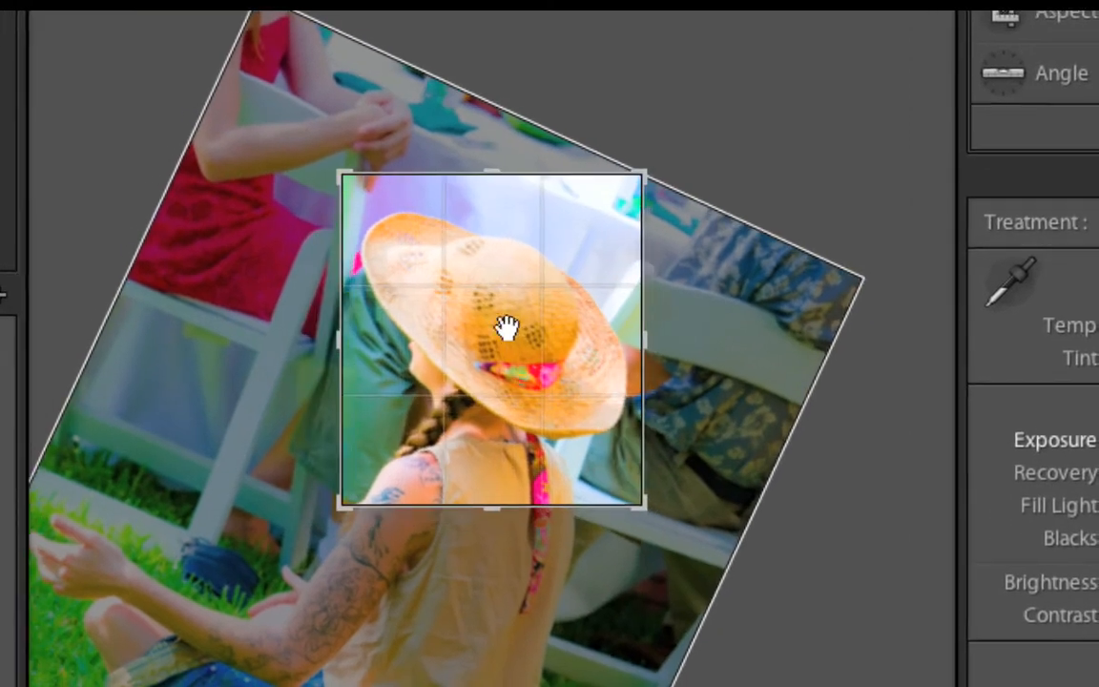
pyautogui.press('Return')
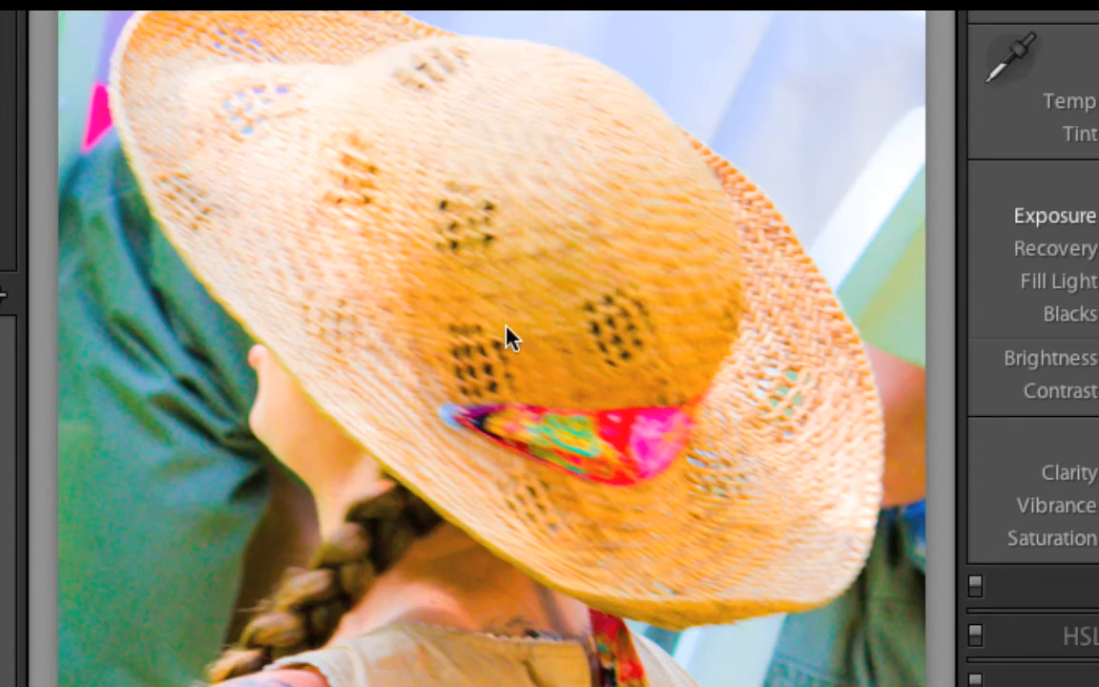
pyautogui.press('g')
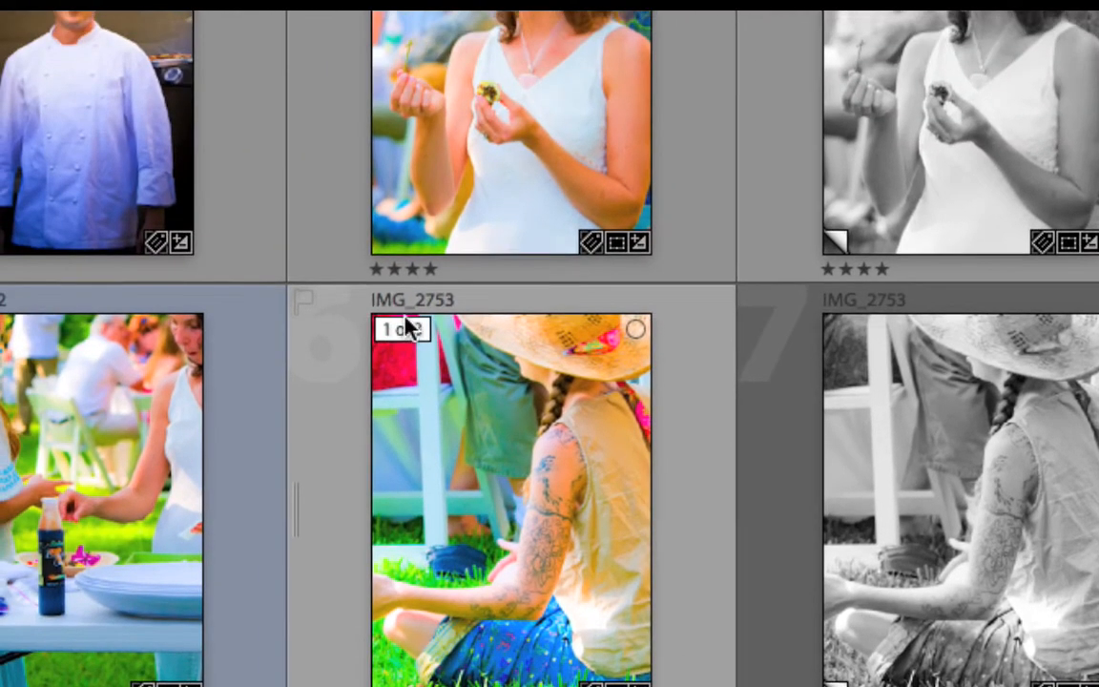
# Collapse the stack of three IMG_2753 photos and expand it again
pyautogui.click(307, 199)
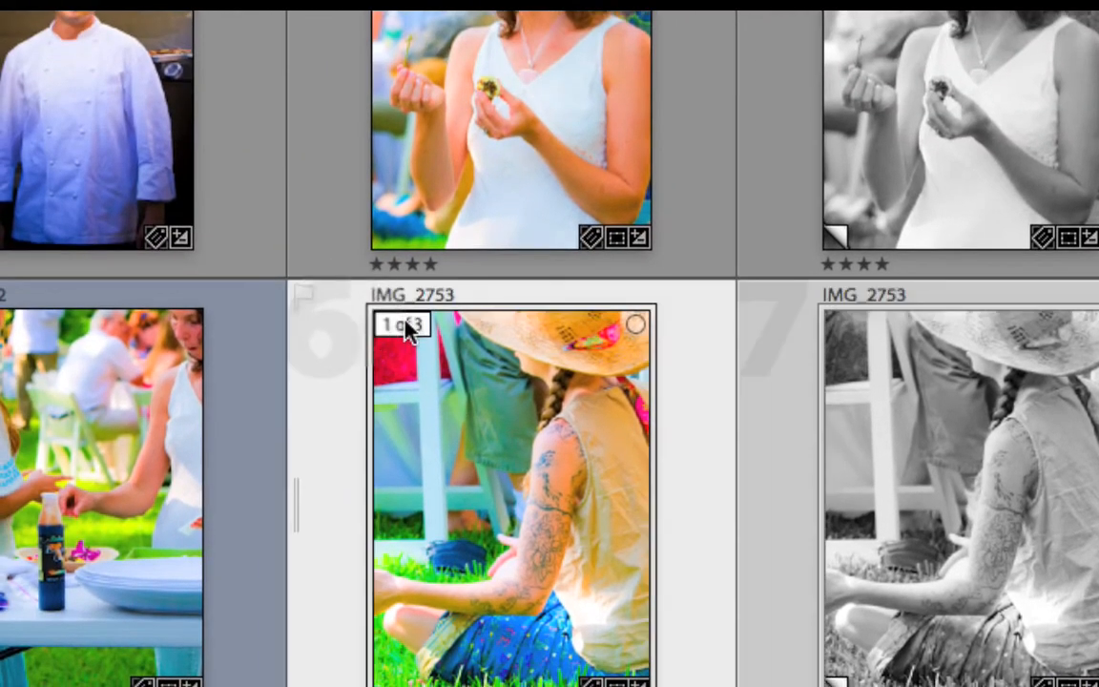
pyautogui.click(405, 327)
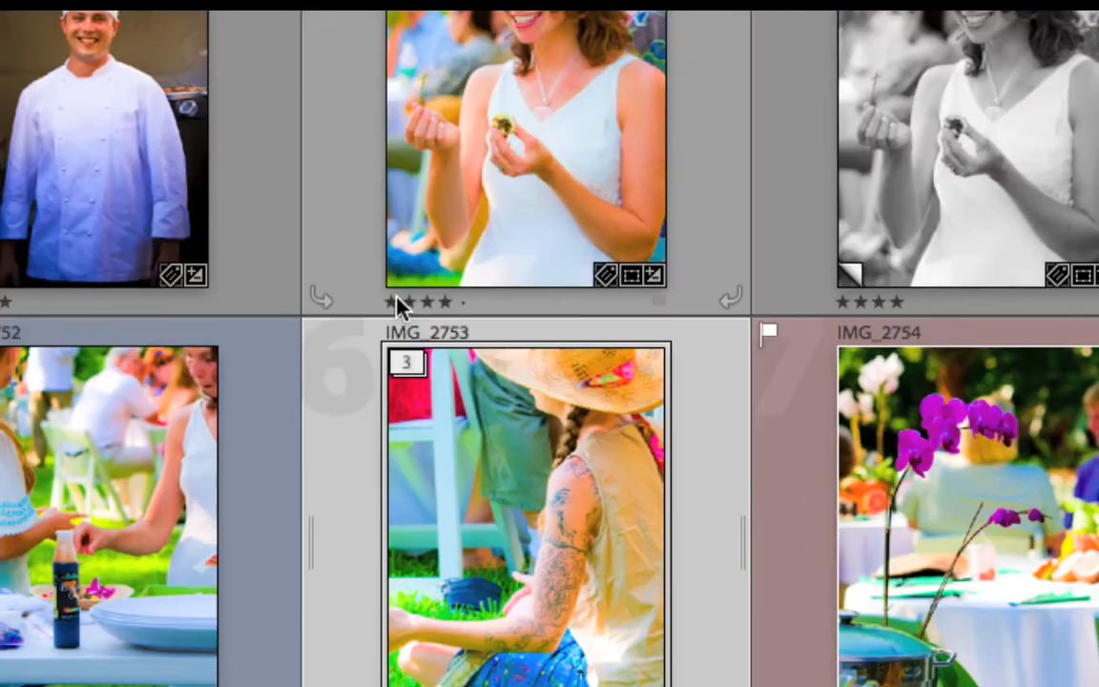
pyautogui.click(355, 223)
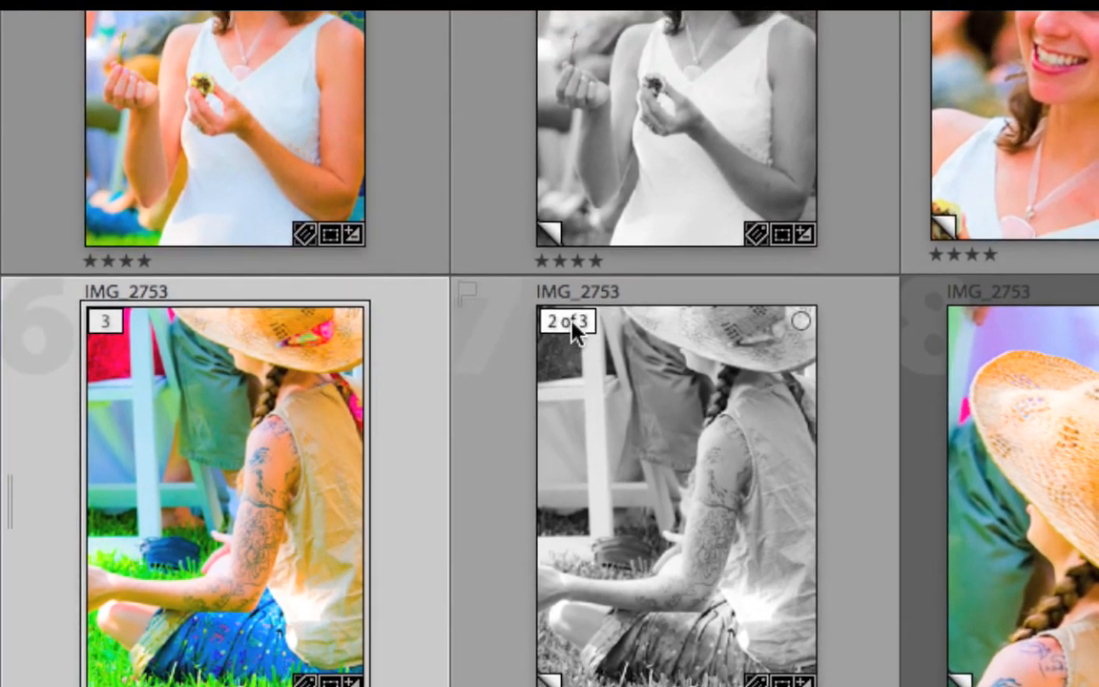
# Make the grayscale copy the top photo of the IMG_2753 stack, checking it with the stack collapsed and expanded
pyautogui.click(569, 322)
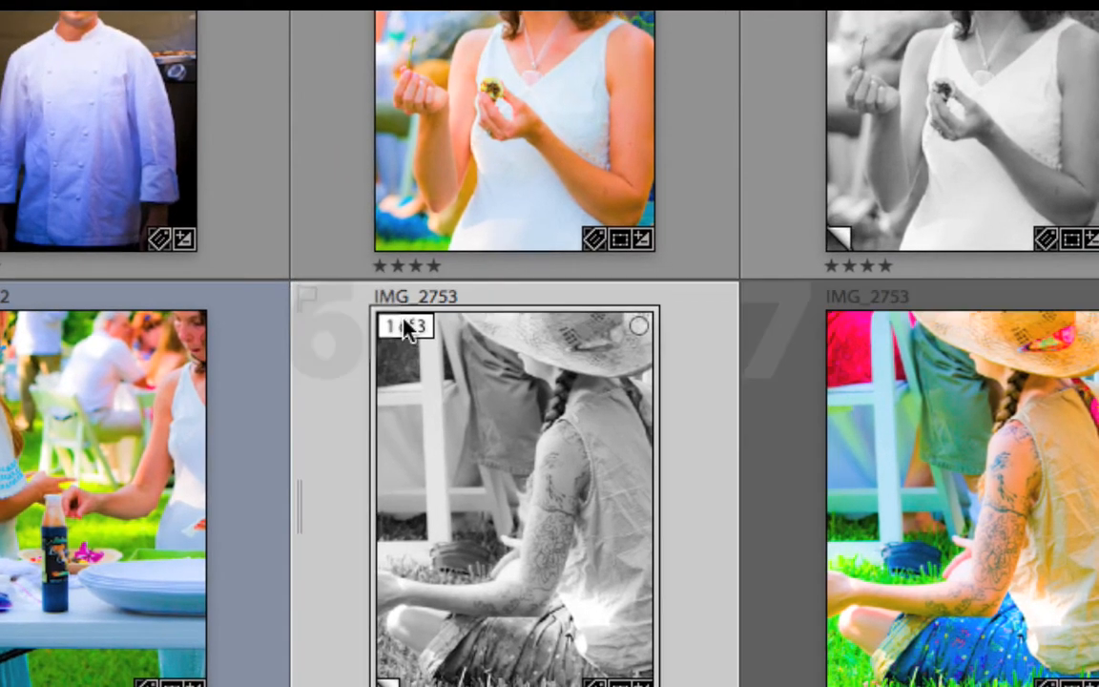
pyautogui.click(400, 317)
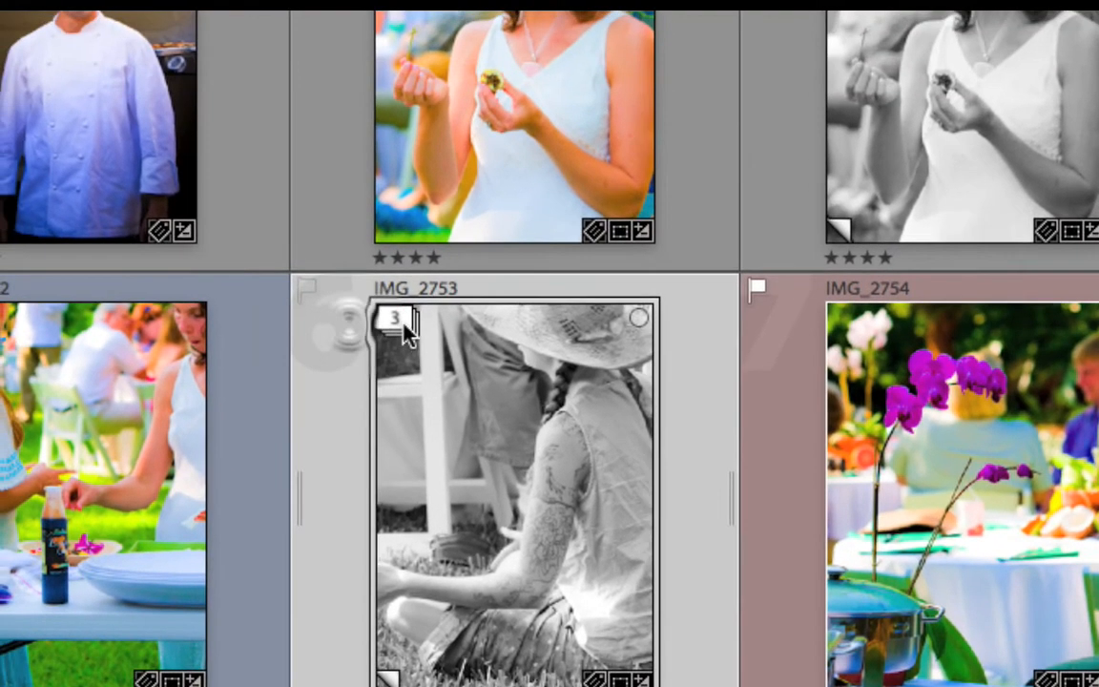
pyautogui.click(371, 251)
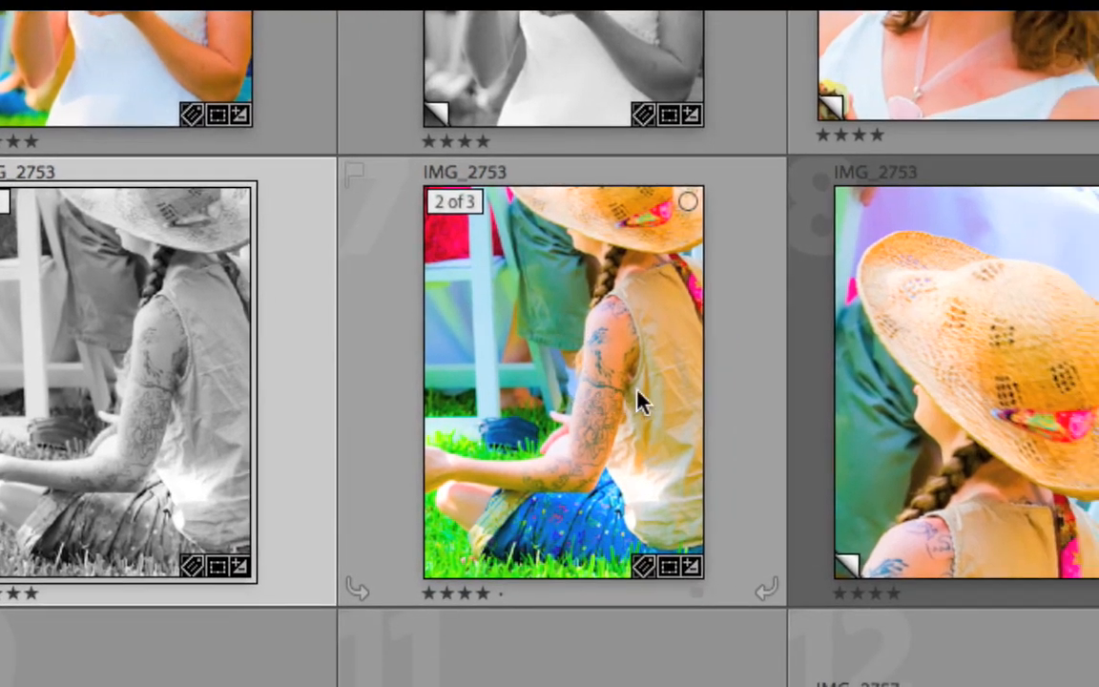
# Move the grayscale copy down one position in the IMG_2753 stack
pyautogui.moveTo(641, 402)
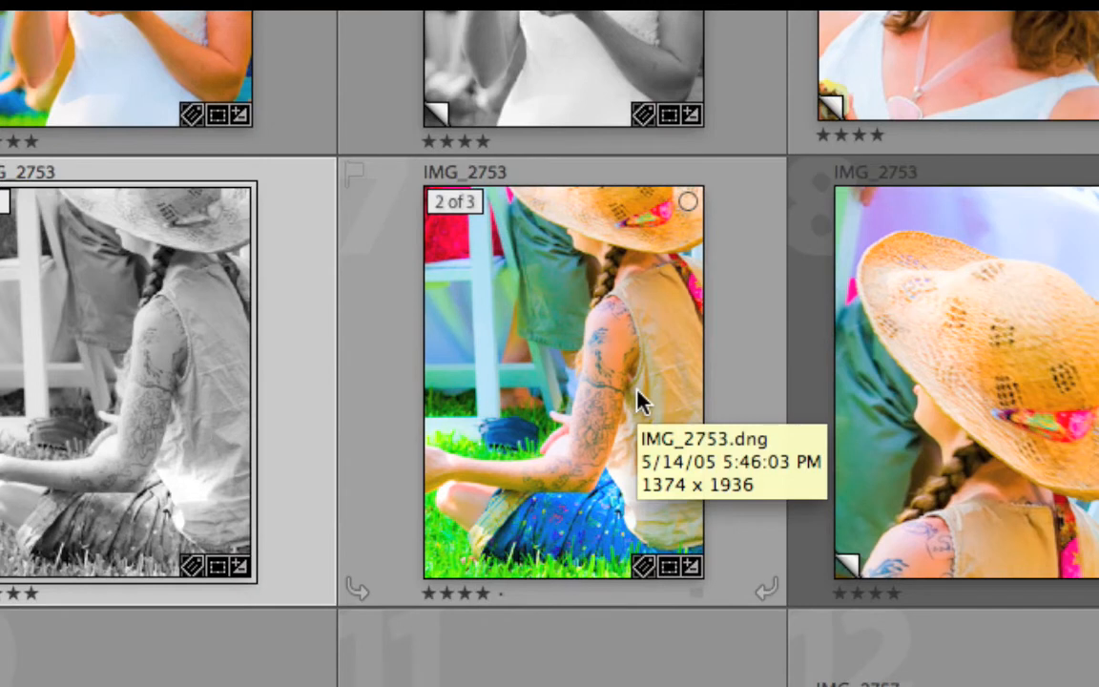
pyautogui.hotkey('shift', ']')
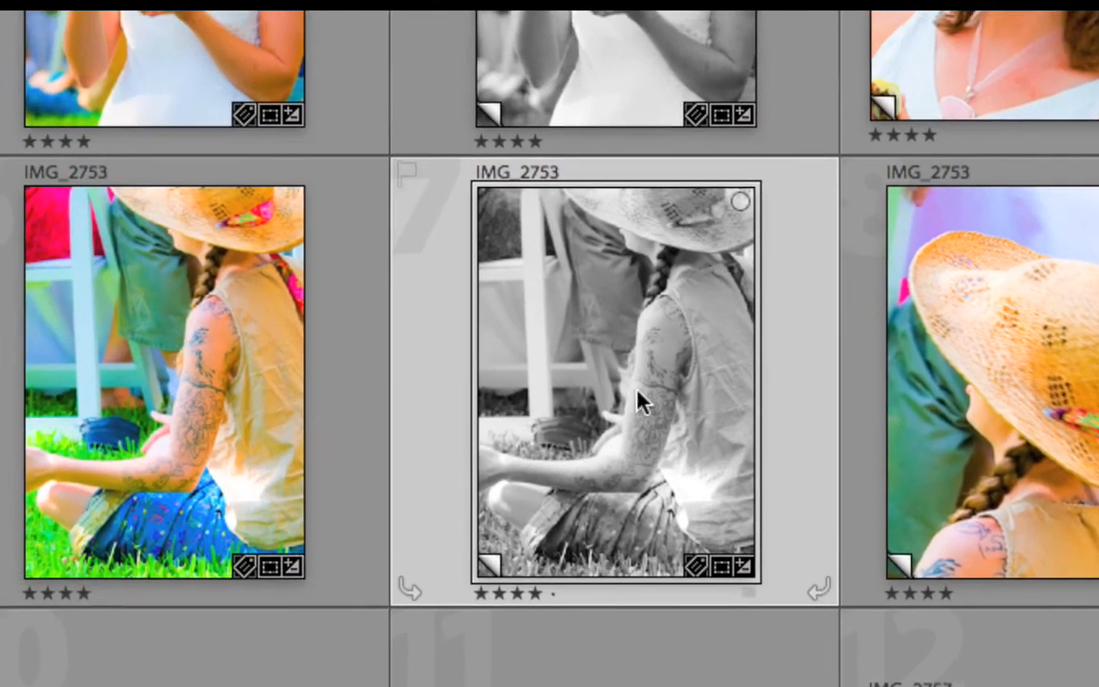
# Cycle the grid through its expanded, plain and compact cell styles, ending on compact cells with file names and ratings
pyautogui.press('j')
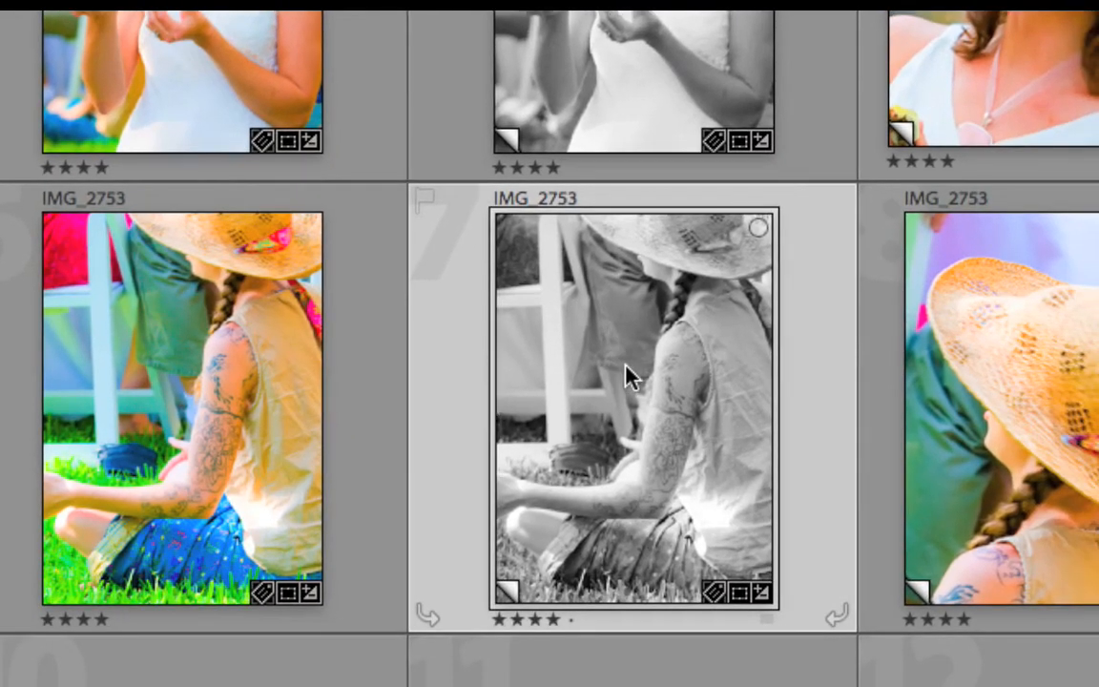
pyautogui.press('j')
pyautogui.press('j')
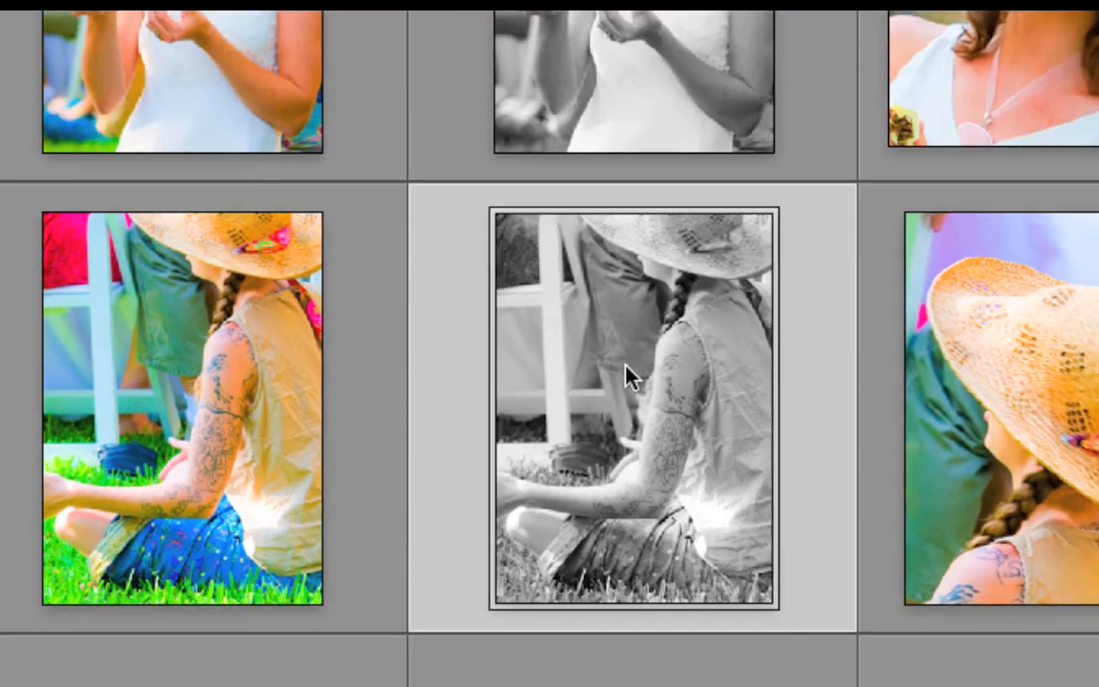
pyautogui.press('j')
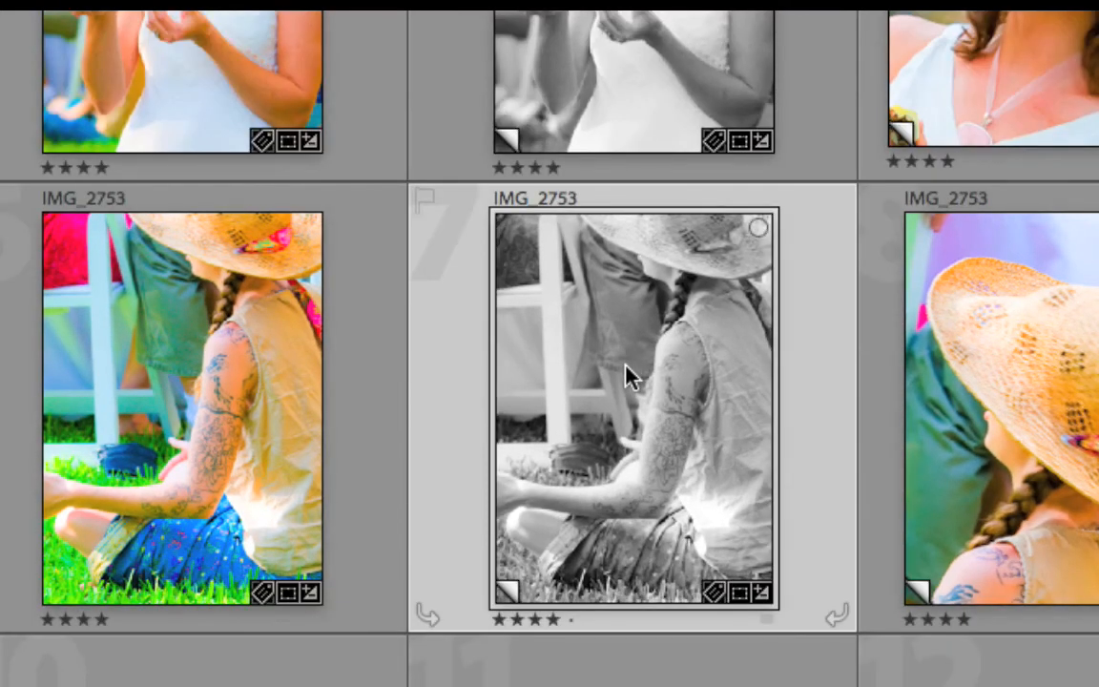
pyautogui.press('j')
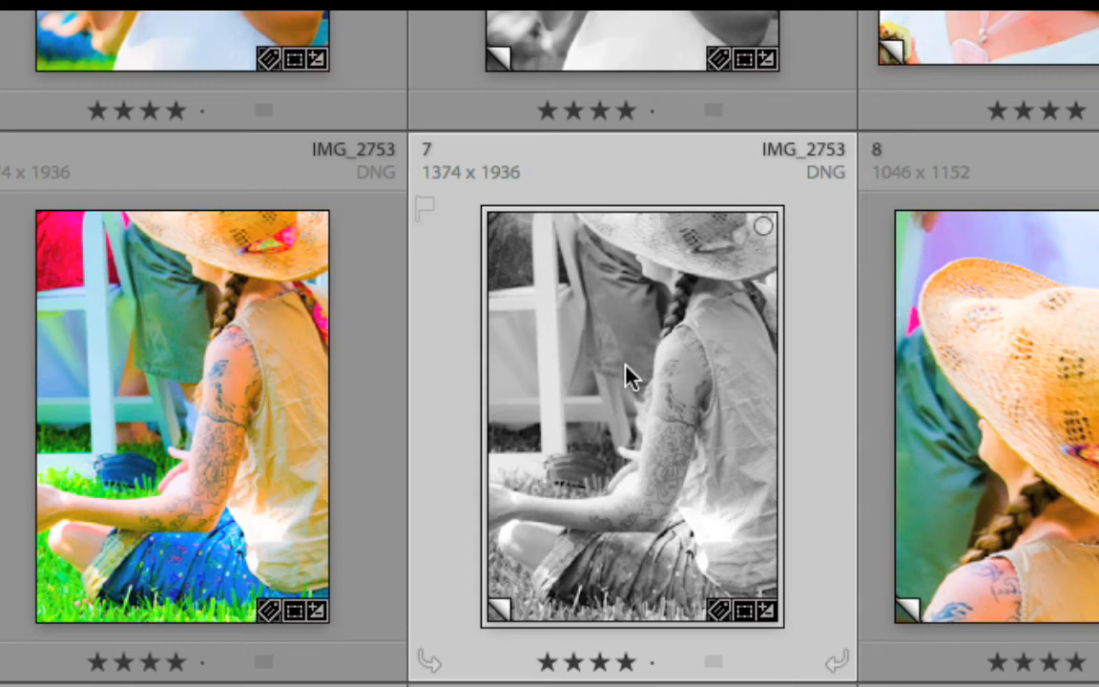
pyautogui.press('j')
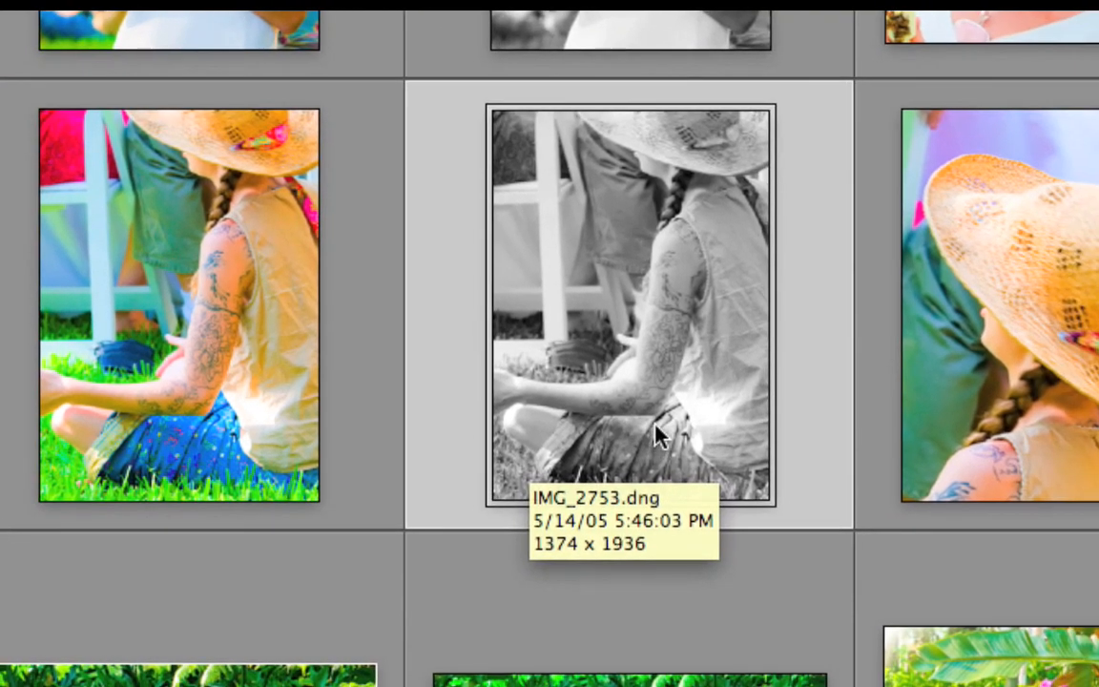
pyautogui.press('j')
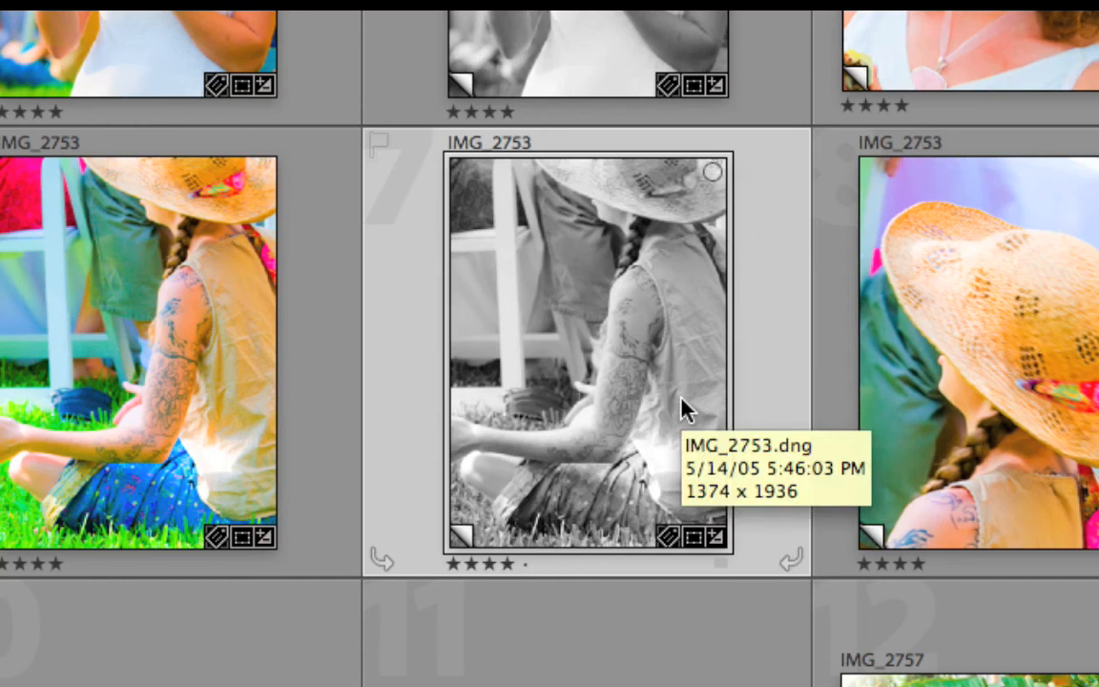
# Switch to Keynote and select slide 15, "Welcome To LightRoomTutorials.info"
pyautogui.press('super+Tab')
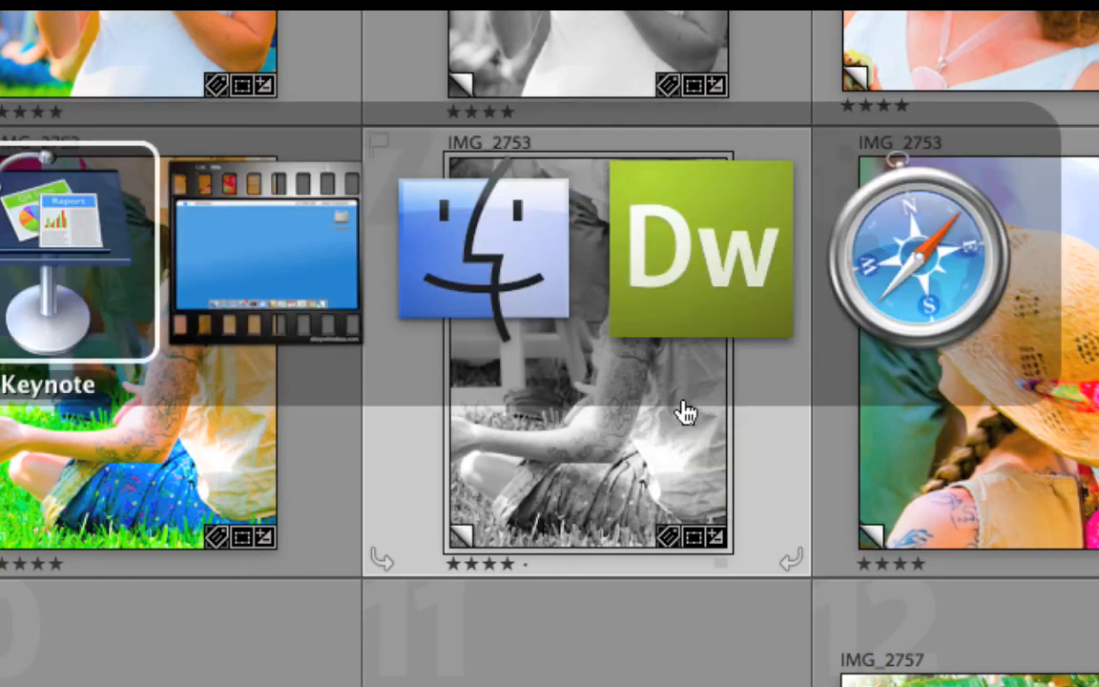
pyautogui.press('super+Tab')
pyautogui.press('super+Tab')
pyautogui.press('super+Tab')
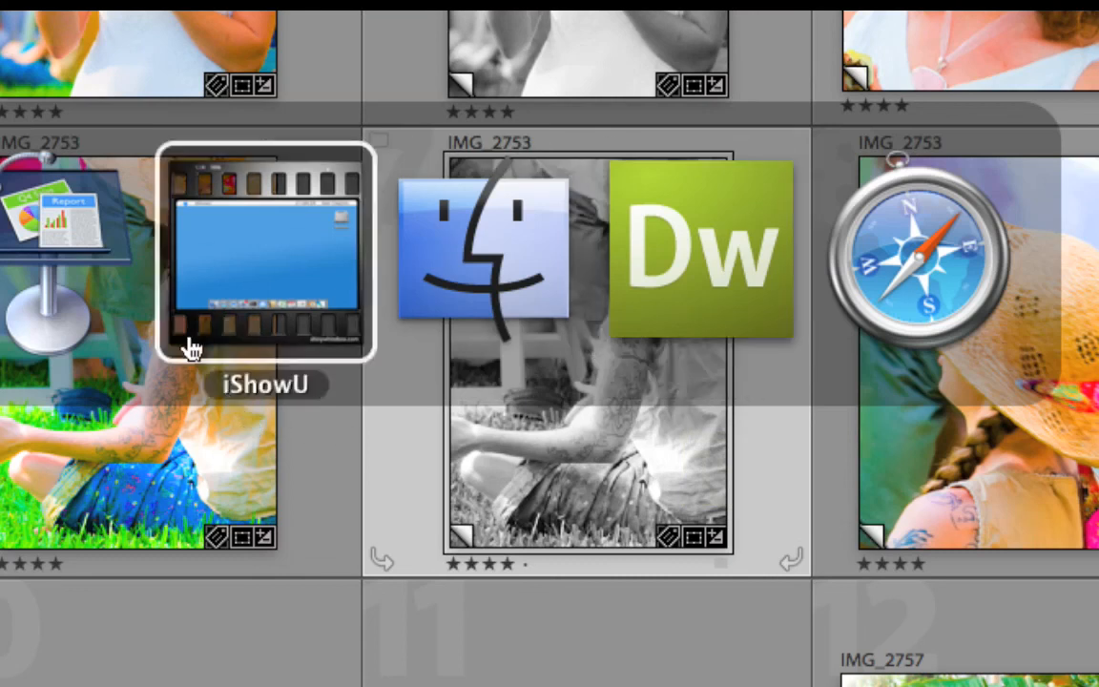
pyautogui.click(127, 250)
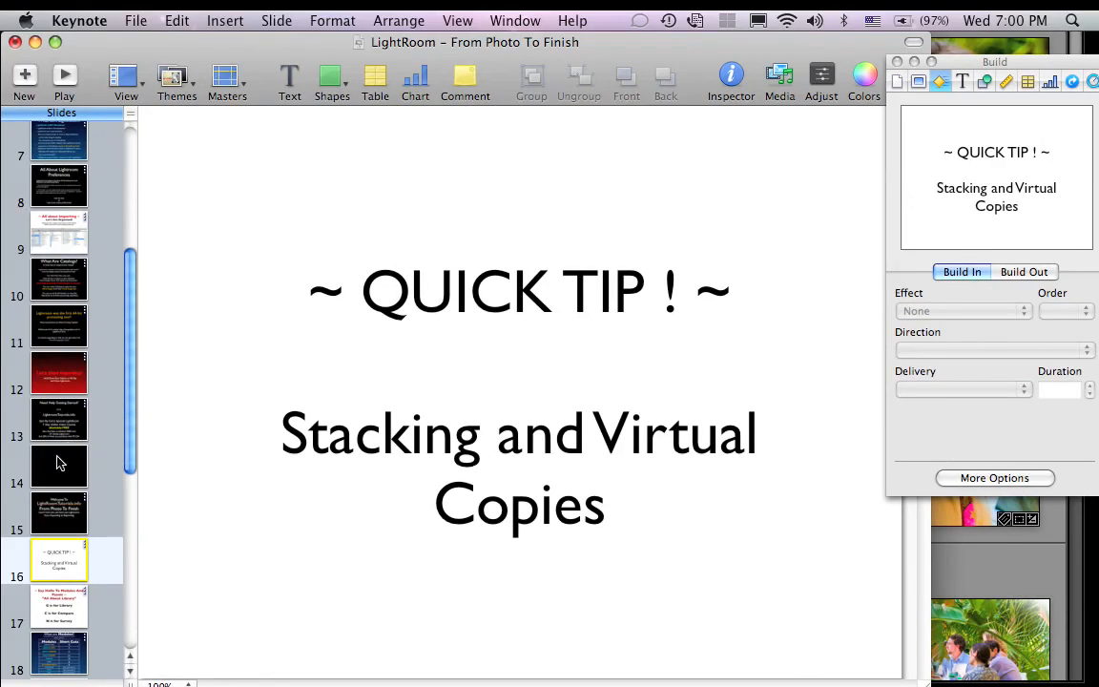
pyautogui.click(67, 498)
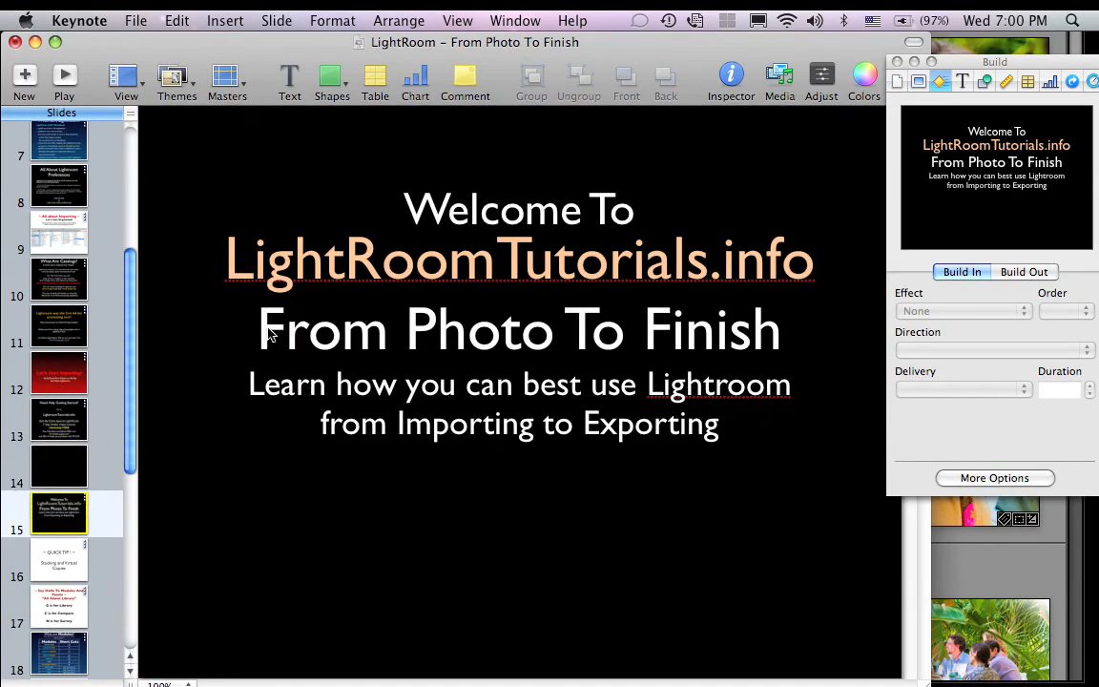